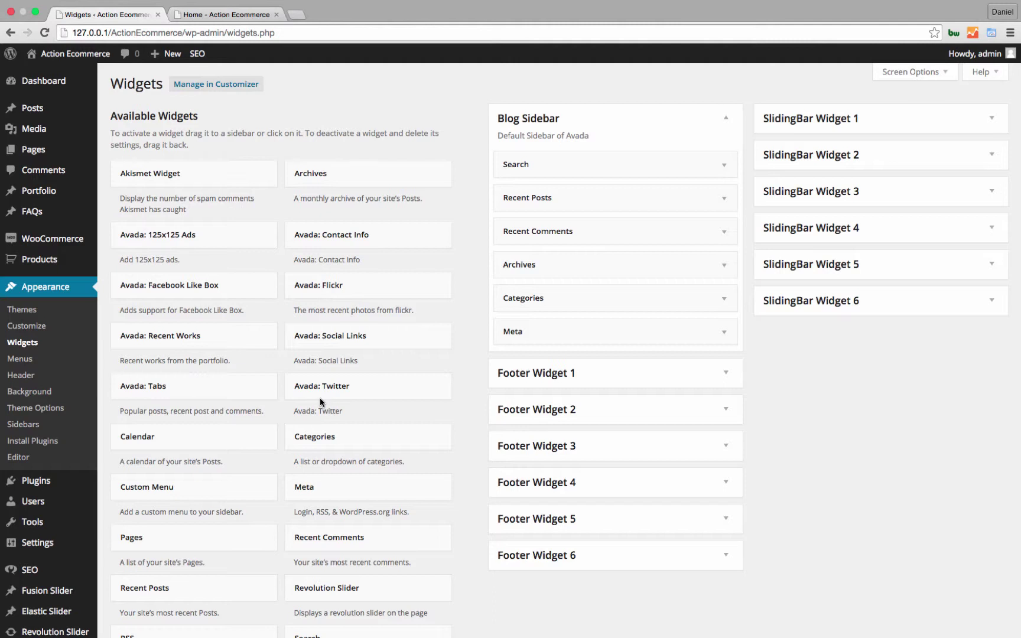
# Step: Open the post "We Now Ship to 40 International Countries." from the live site's Latest News page
pyautogui.scroll(-2, 240, 463)
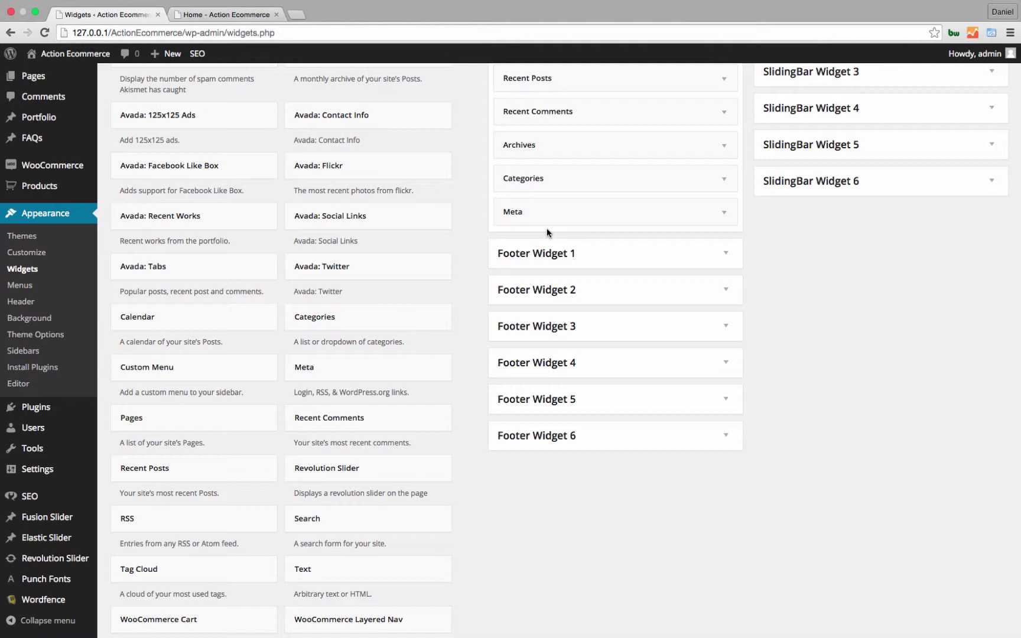
pyautogui.click(228, 18)
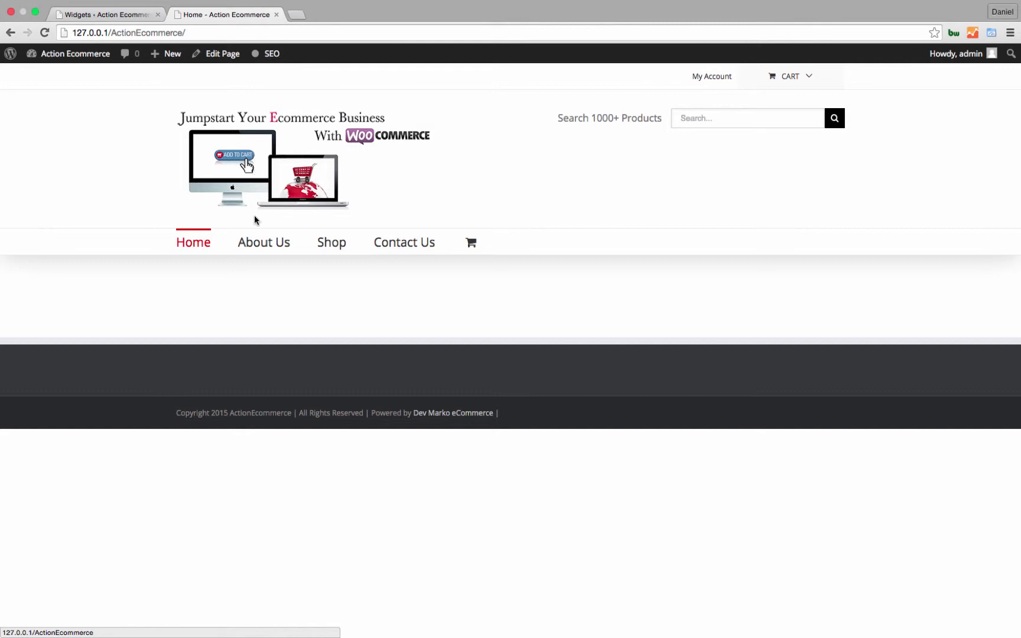
pyautogui.moveTo(257, 250)
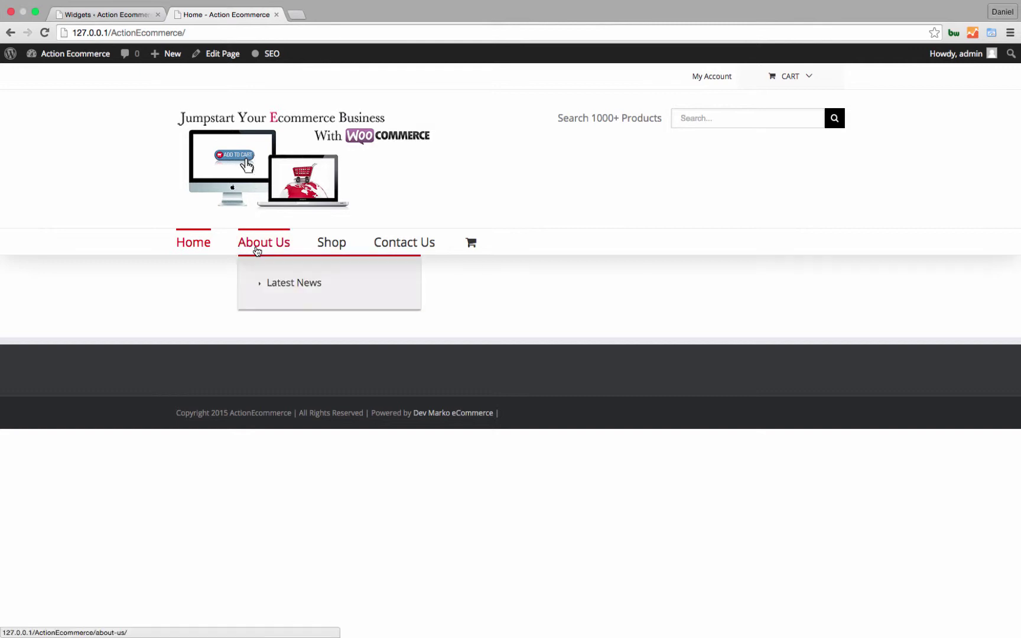
pyautogui.click(276, 284)
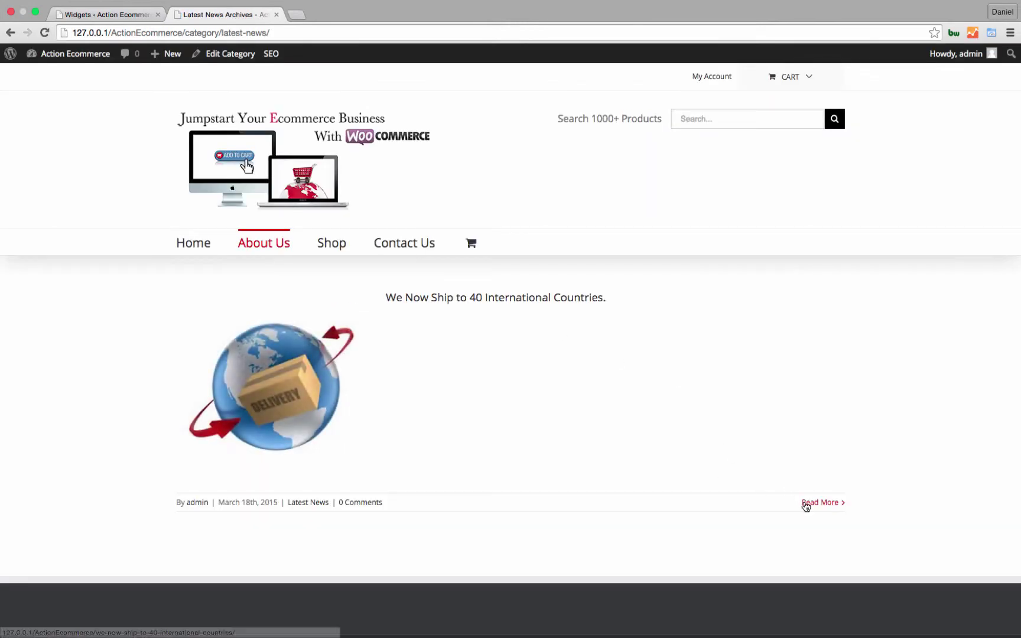
pyautogui.click(809, 503)
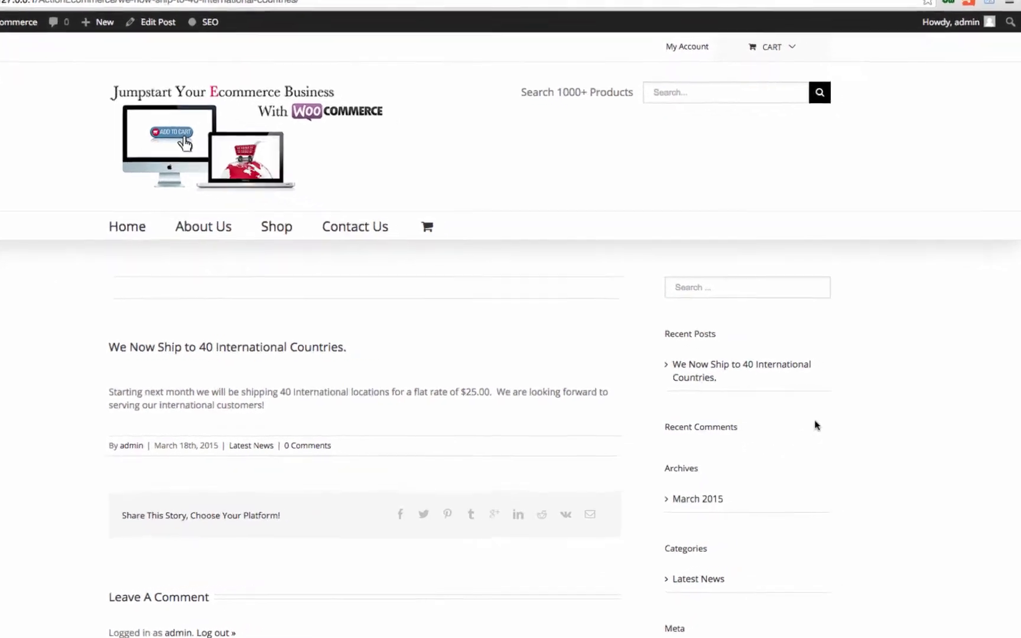
# Step: Examine the widgets in the post's sidebar, and check the sidebar area of the Shop page for comparison
pyautogui.scroll(-3, 793, 408)
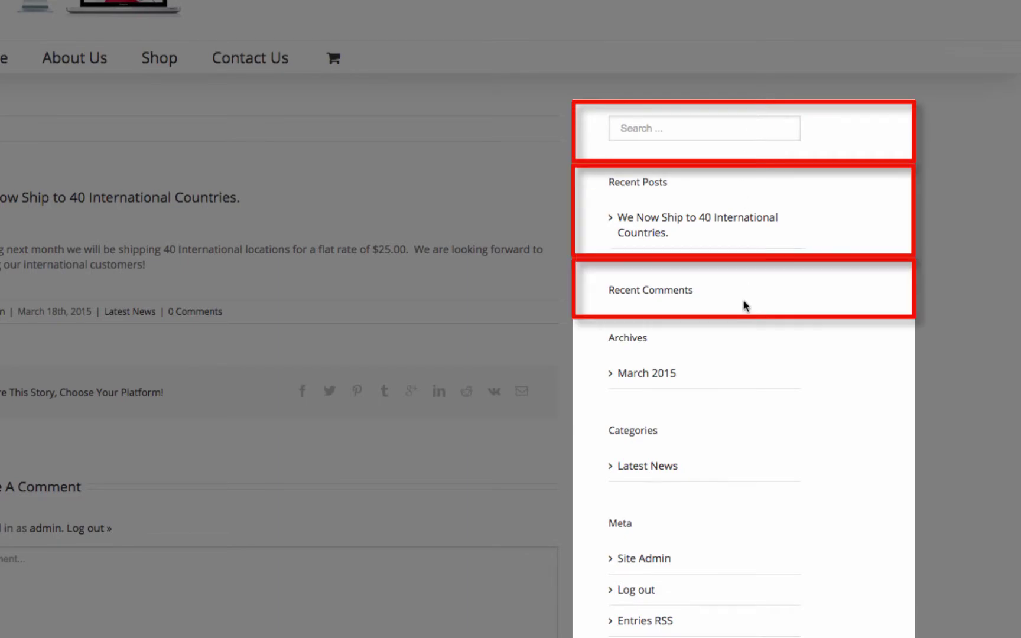
pyautogui.scroll(-4, 743, 299)
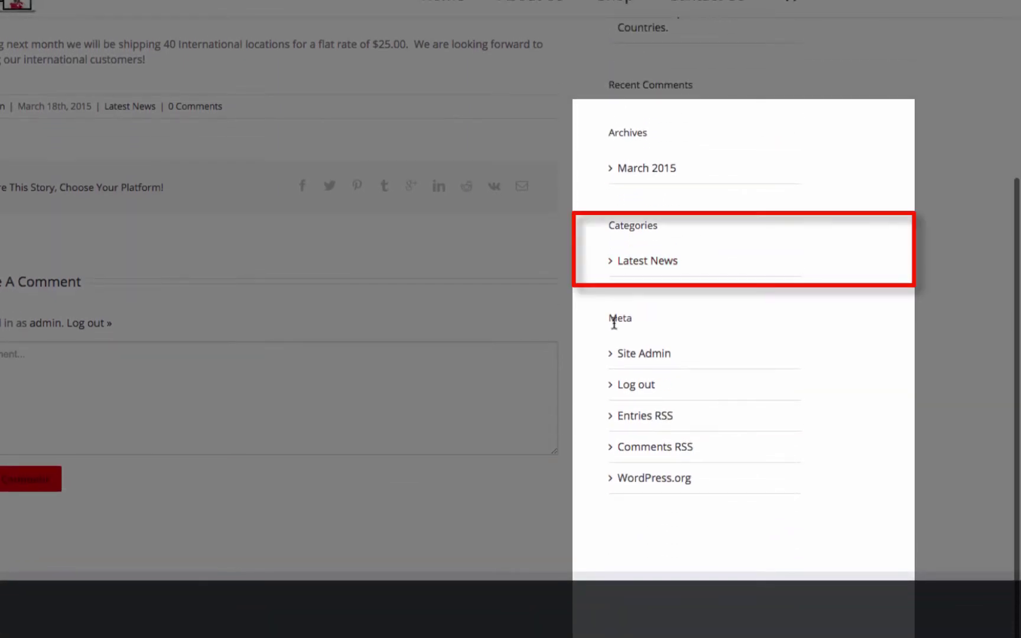
pyautogui.scroll(5, 688, 326)
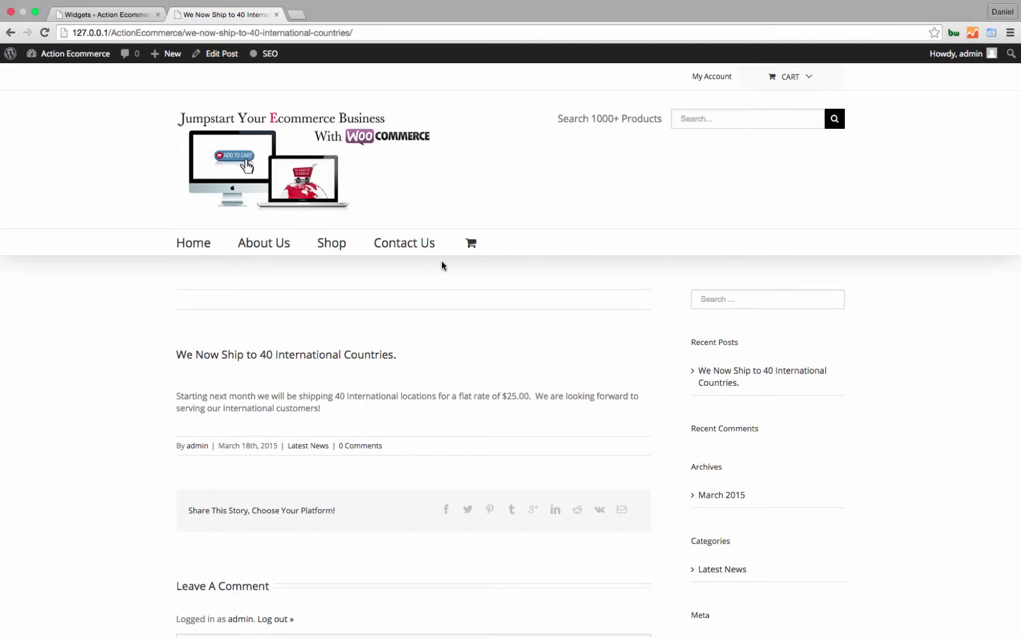
pyautogui.click(335, 245)
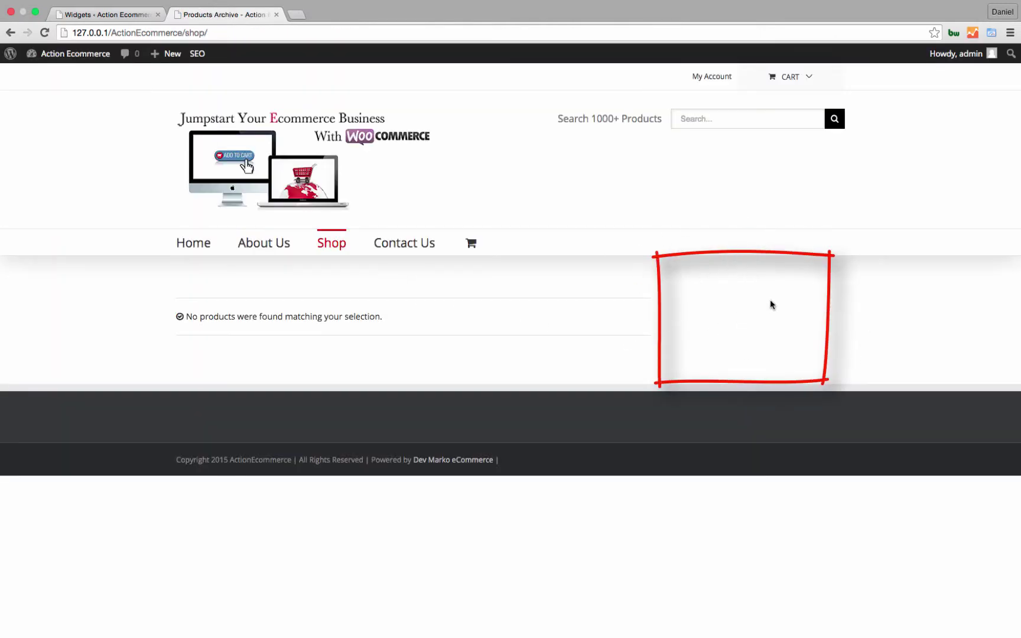
# Step: Open the Shop page for editing from the full pages list in a separate tab and view its Fusion sidebar options
pyautogui.click(111, 16)
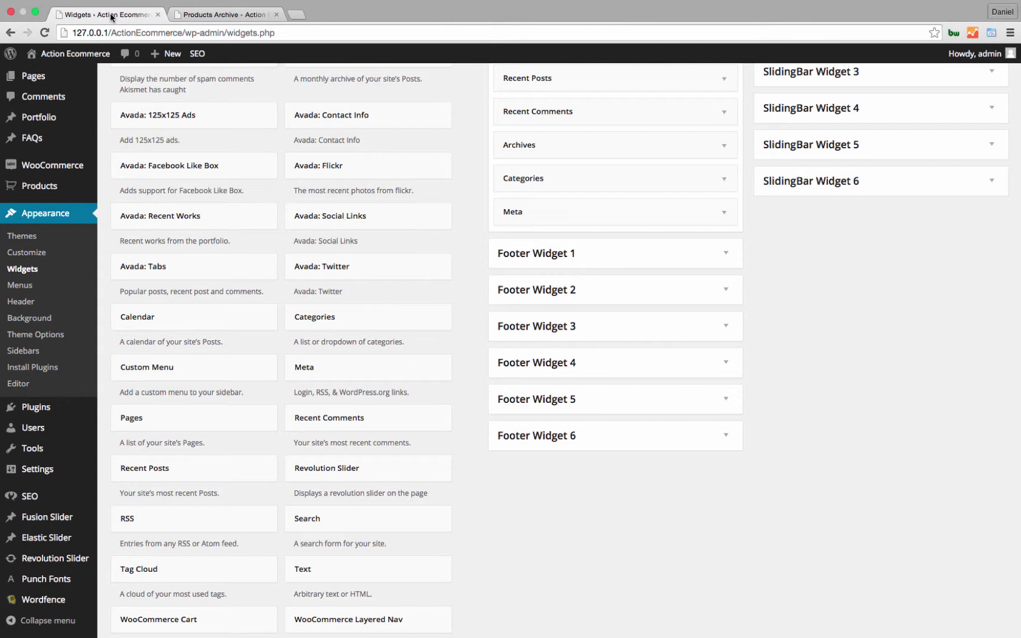
pyautogui.scroll(3, 142, 118)
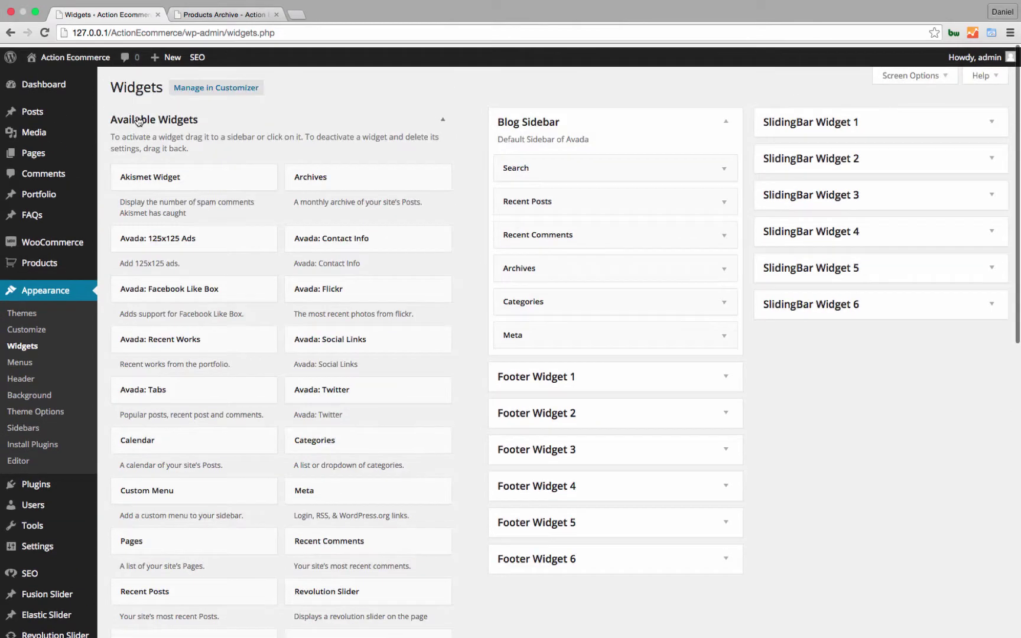
pyautogui.moveTo(45, 158)
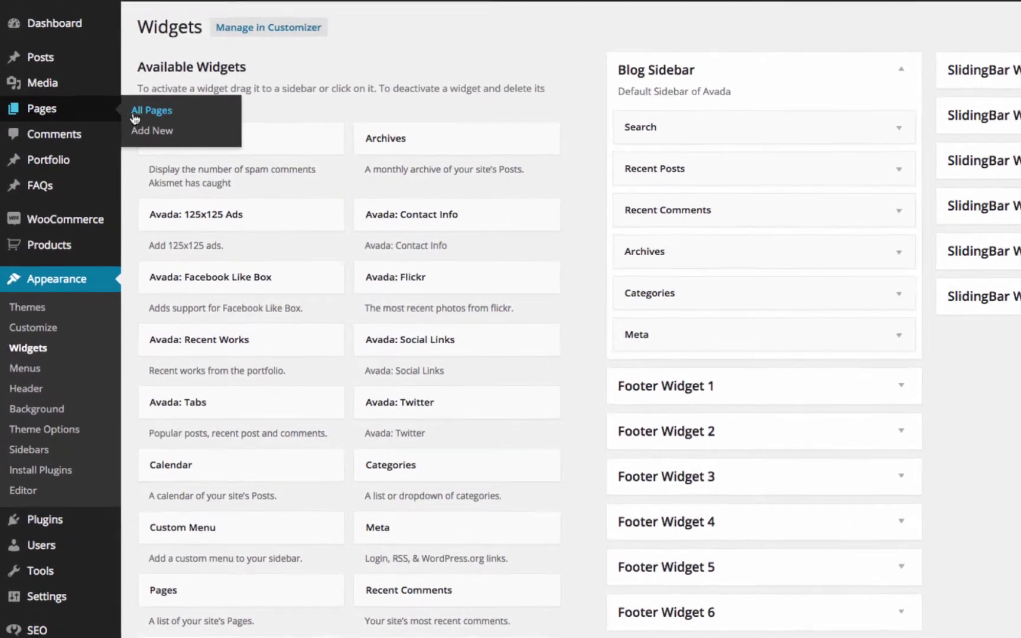
pyautogui.rightClick(123, 156)
pyautogui.click(175, 115)
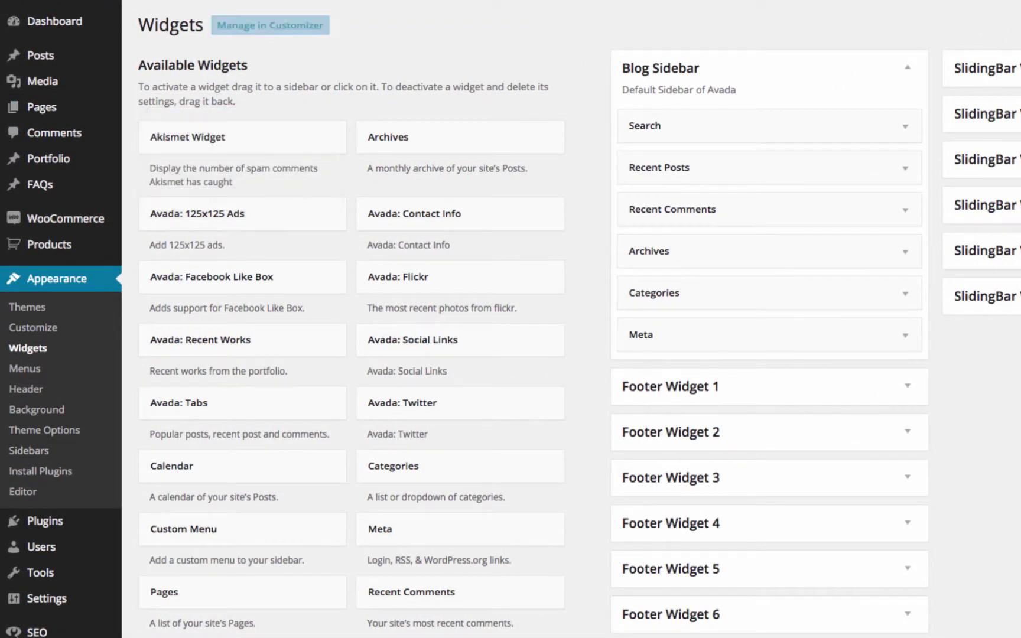
pyautogui.click(239, 1)
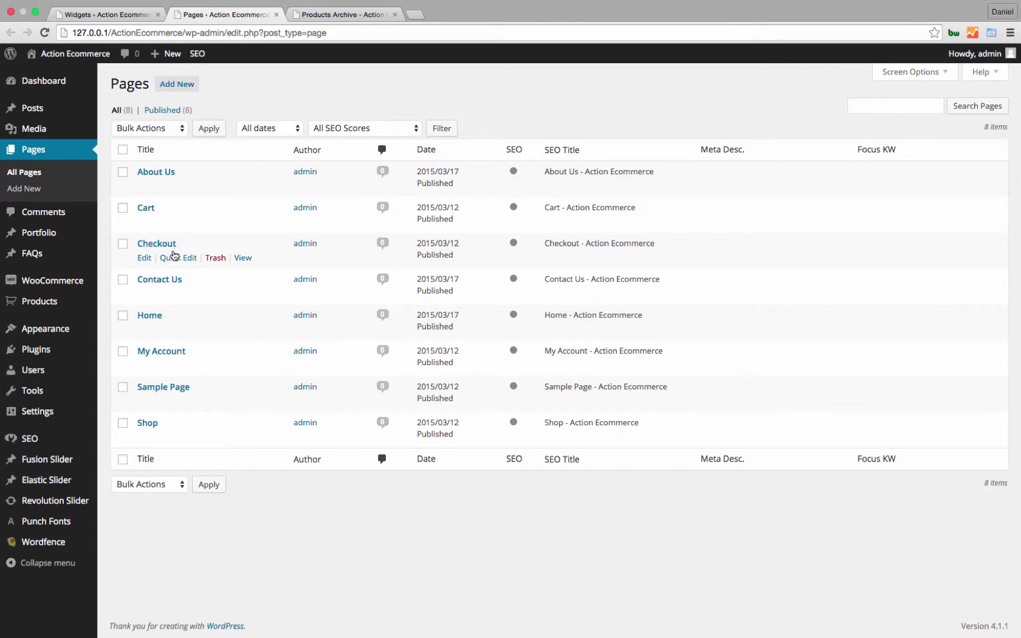
pyautogui.click(148, 422)
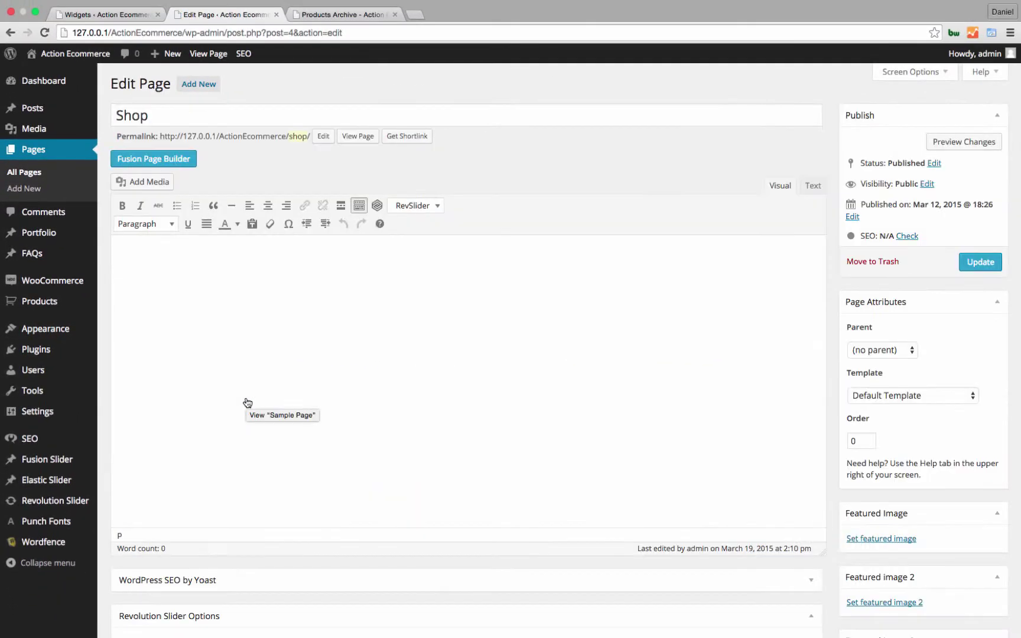
pyautogui.scroll(-6, 246, 403)
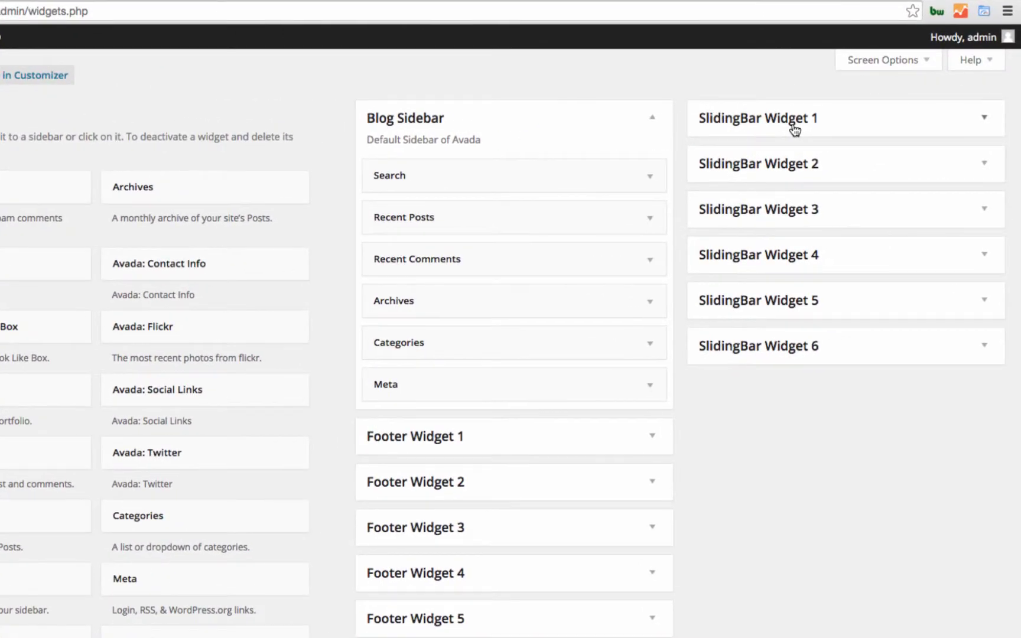
# Step: Expand the SlidingBar Widget 1 area and compare it with the live Shop page and that page's sidebar settings
pyautogui.click(795, 129)
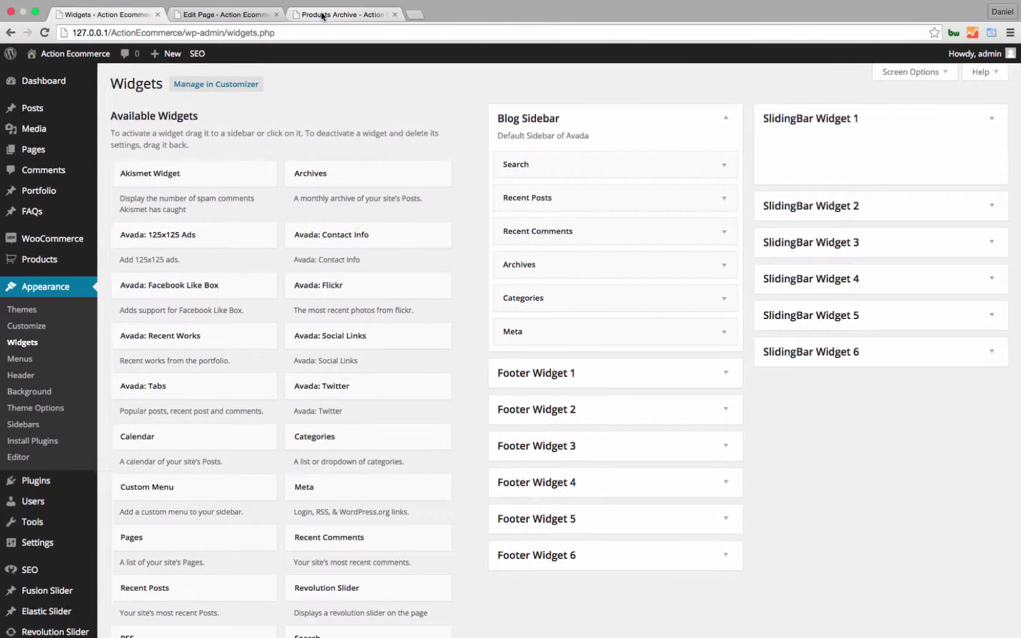
pyautogui.click(323, 14)
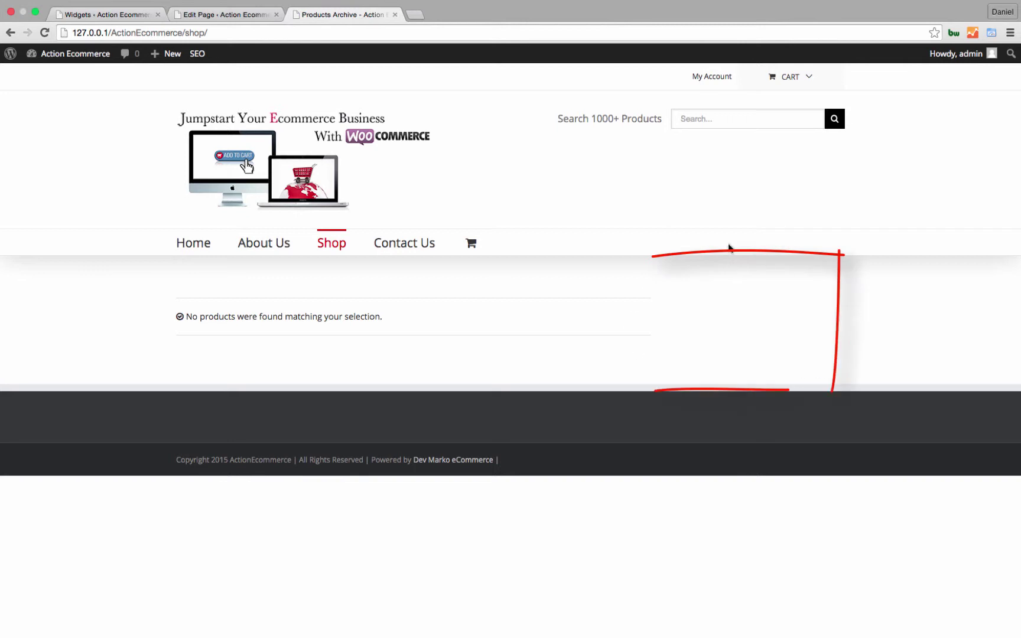
pyautogui.click(244, 16)
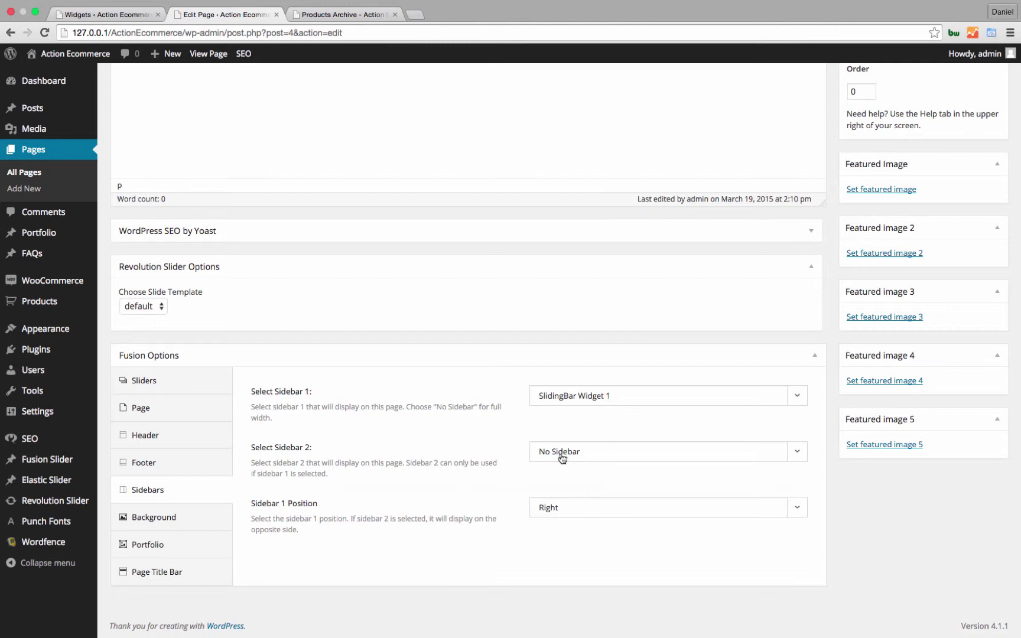
# Step: Add the WooCommerce Cart widget to SlidingBar Widget 1 and set it to hide if the cart is empty
pyautogui.click(120, 10)
pyautogui.scroll(-2, 442, 290)
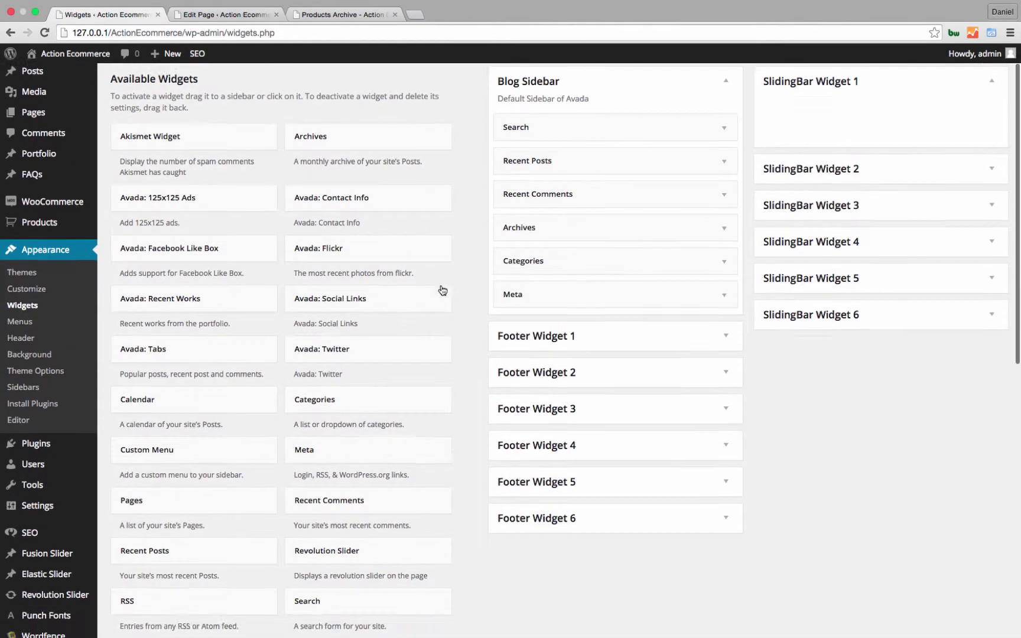
pyautogui.scroll(-10, 442, 289)
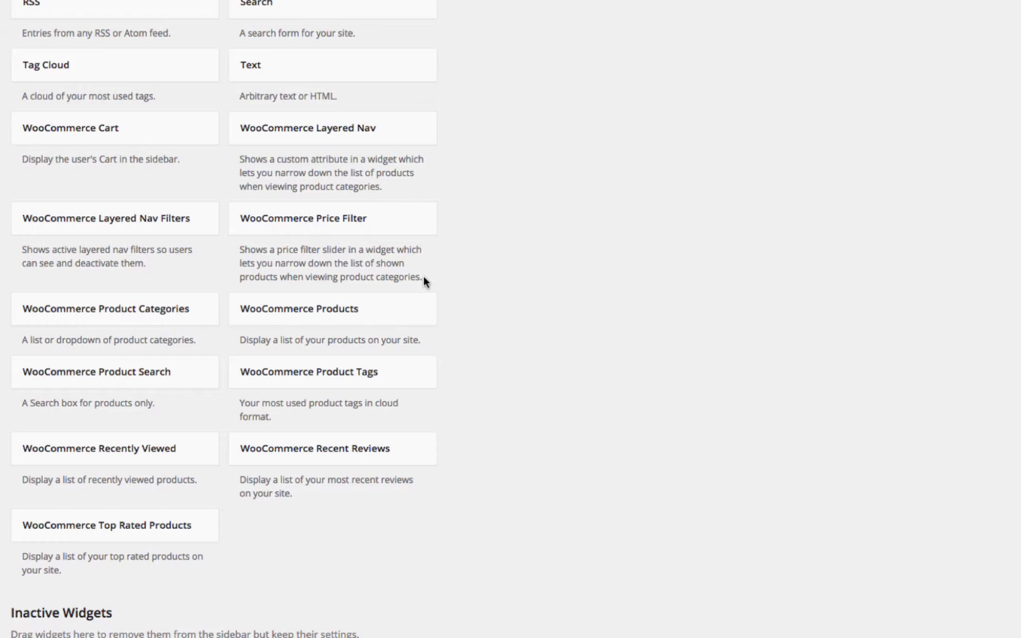
pyautogui.scroll(2, 402, 260)
pyautogui.click(168, 189)
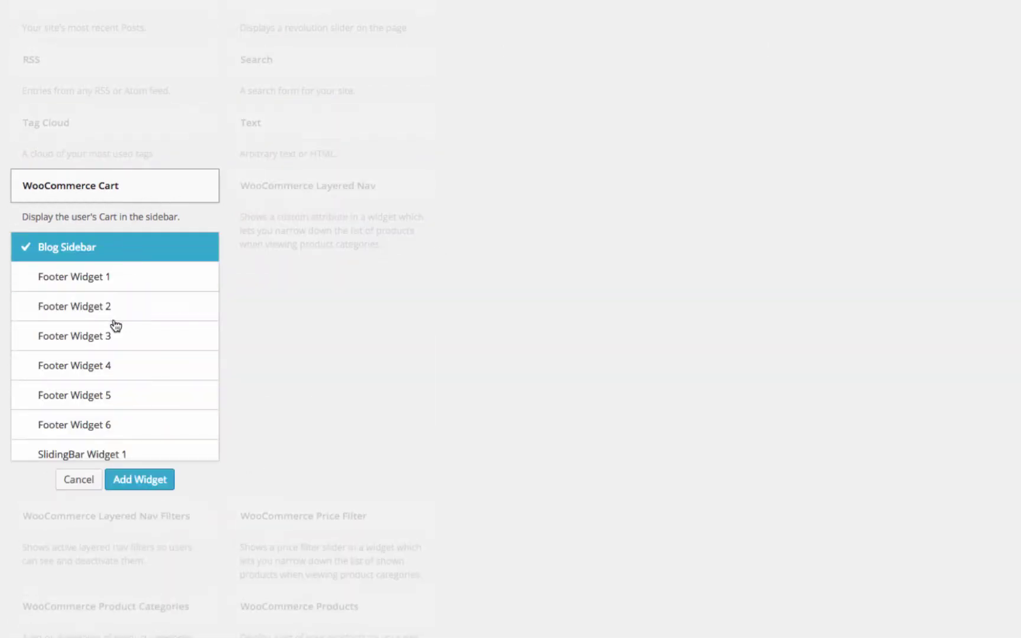
pyautogui.scroll(-2, 103, 410)
pyautogui.click(93, 393)
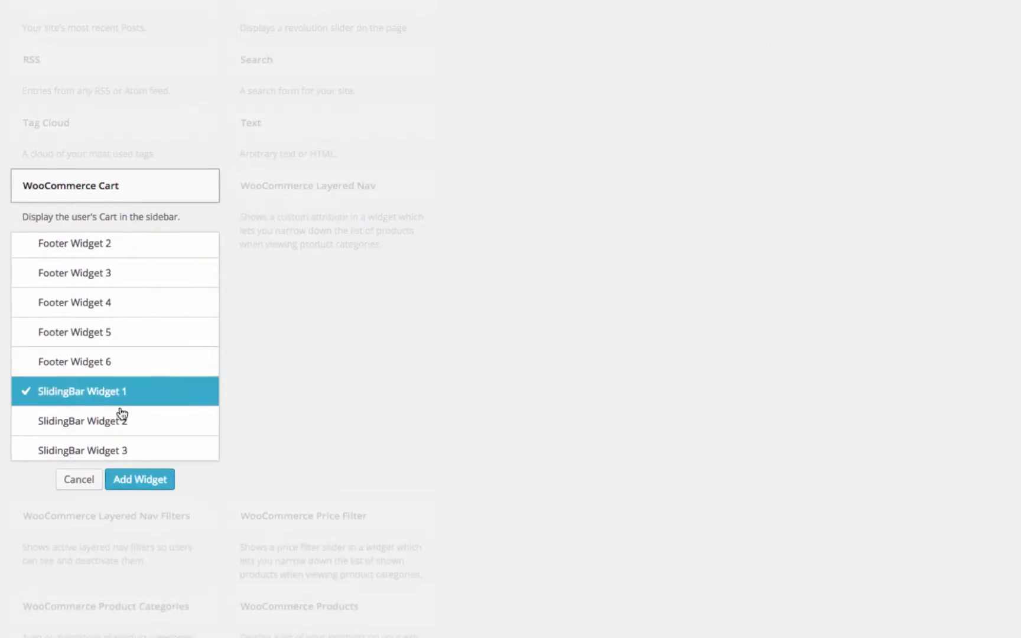
pyautogui.click(139, 479)
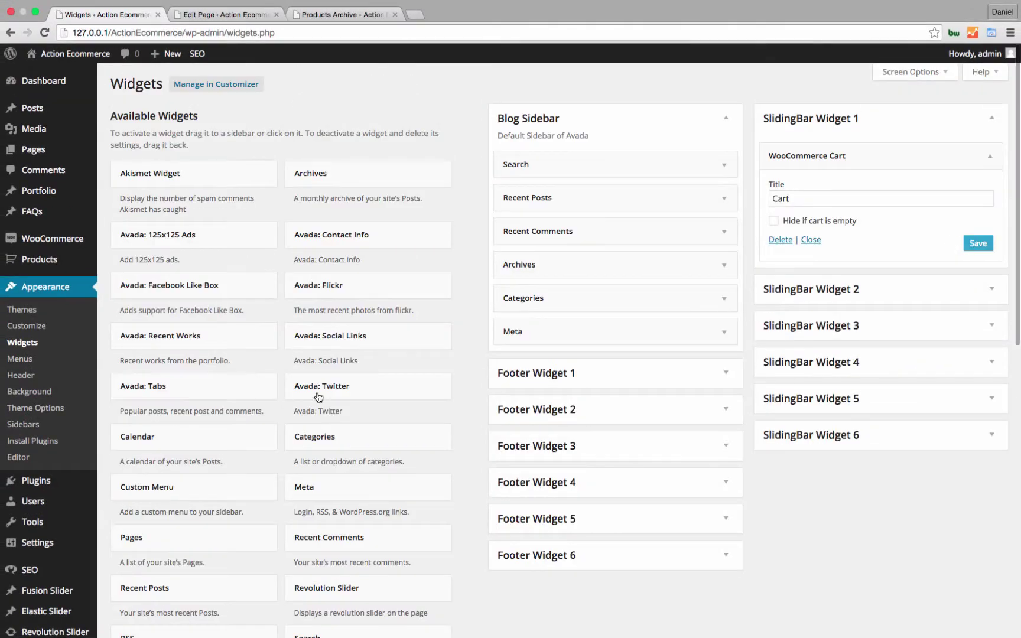
pyautogui.click(773, 221)
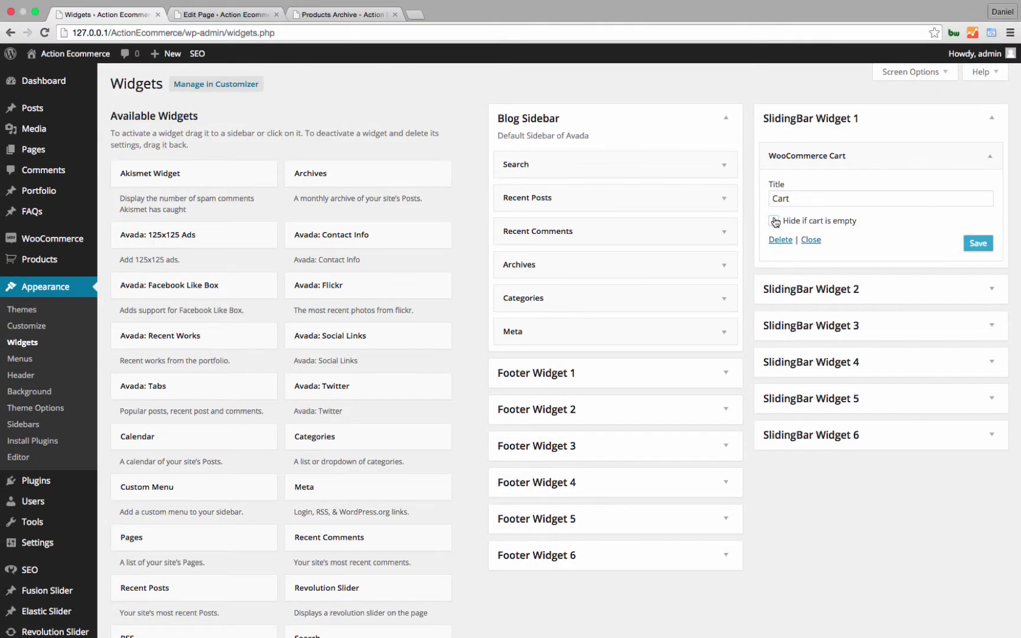
# Step: Add the WooCommerce Product Search widget to SlidingBar Widget 1
pyautogui.scroll(-5, 442, 343)
pyautogui.scroll(-4, 442, 344)
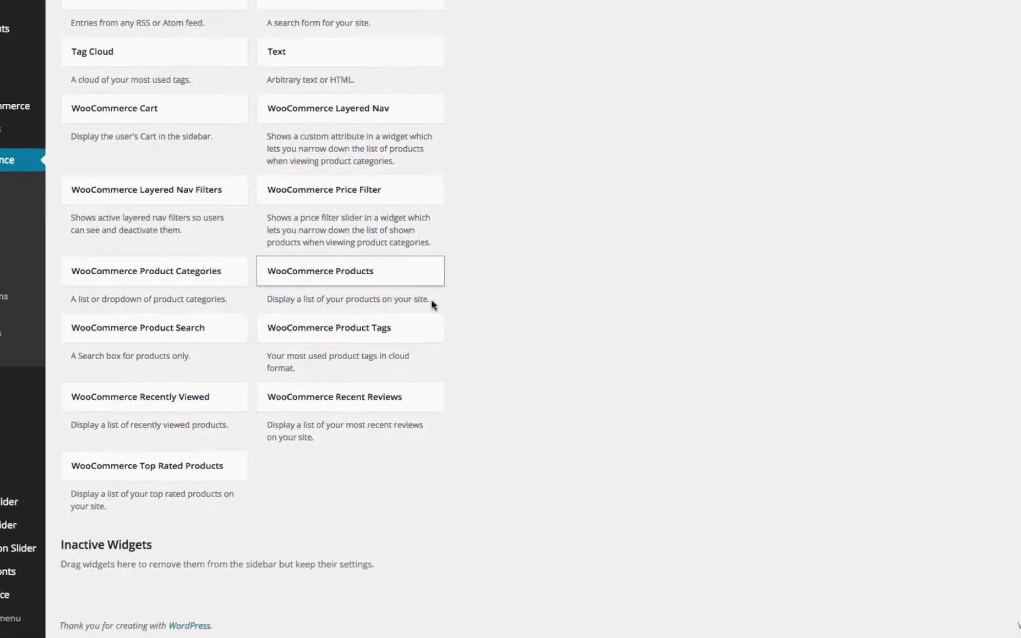
pyautogui.click(228, 361)
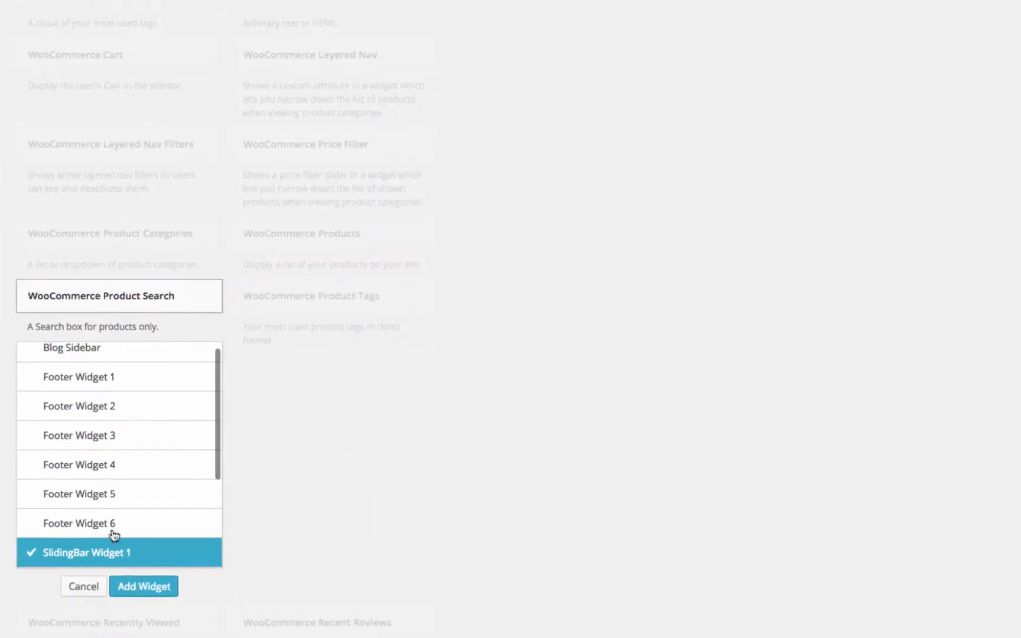
pyautogui.click(139, 586)
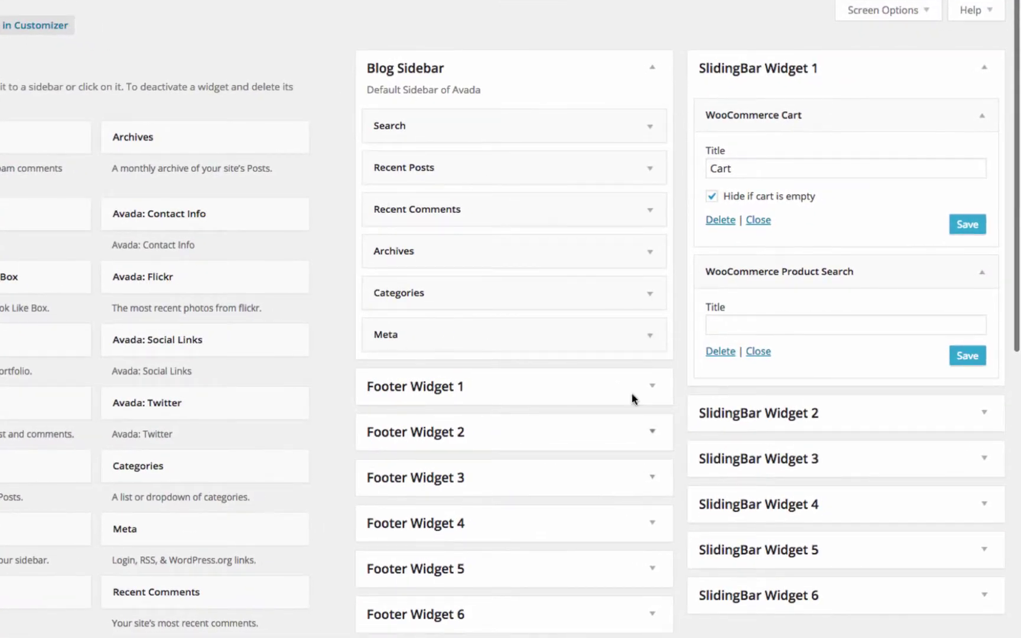
# Step: Title the WooCommerce Product Search widget "Search Products" and save both it and the Cart widget
pyautogui.click(656, 334)
pyautogui.write('Search Prod')
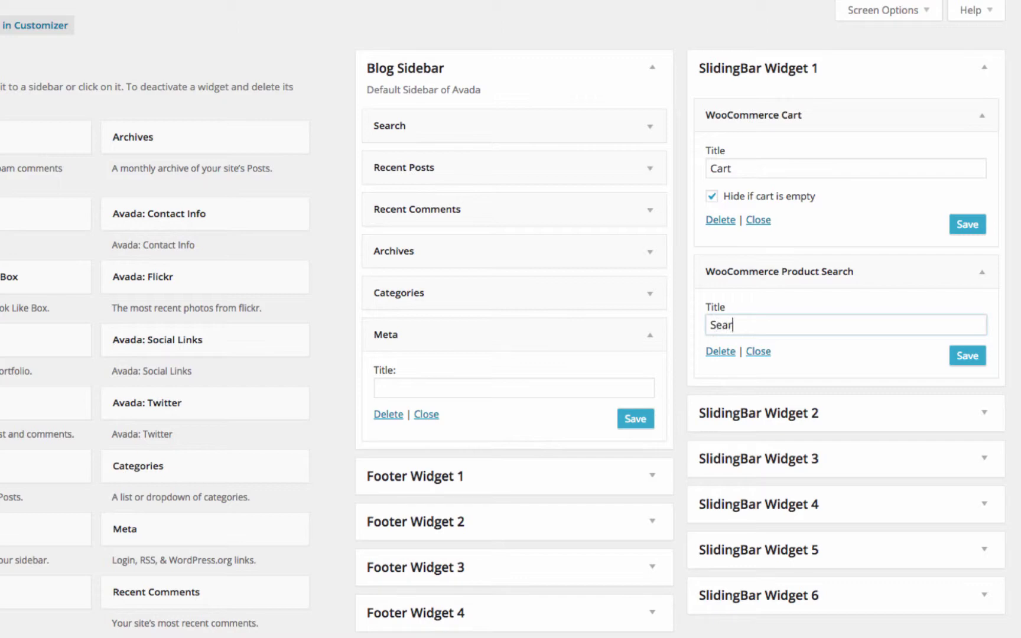
pyautogui.write('ucts')
pyautogui.click(967, 356)
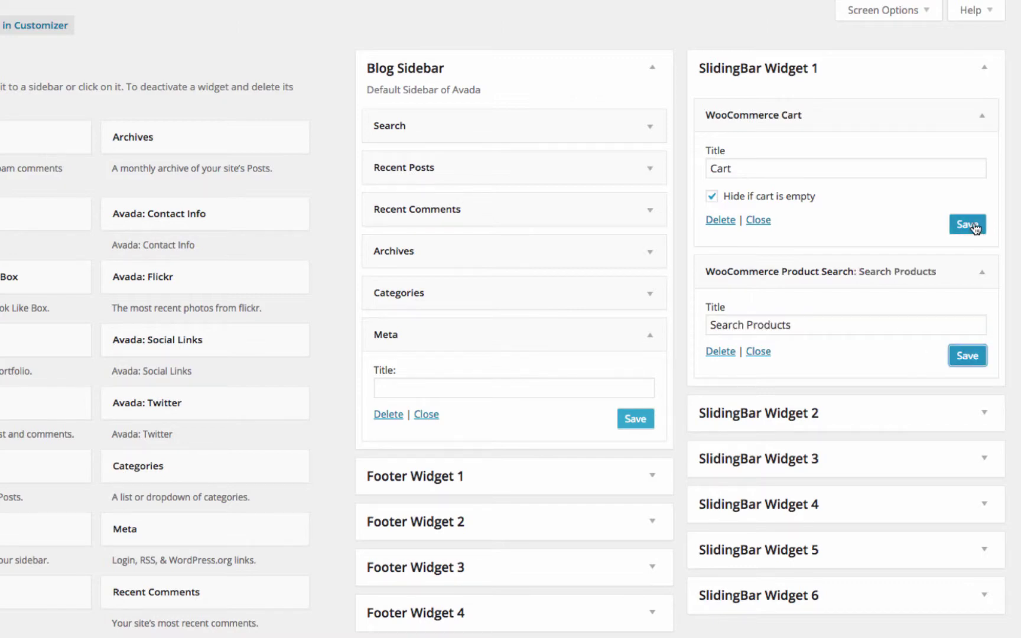
pyautogui.click(967, 224)
# Step: Add the WooCommerce Price Filter widget to SlidingBar Widget 1 and save it with the title "Filter by price"
pyautogui.scroll(-10, 394, 235)
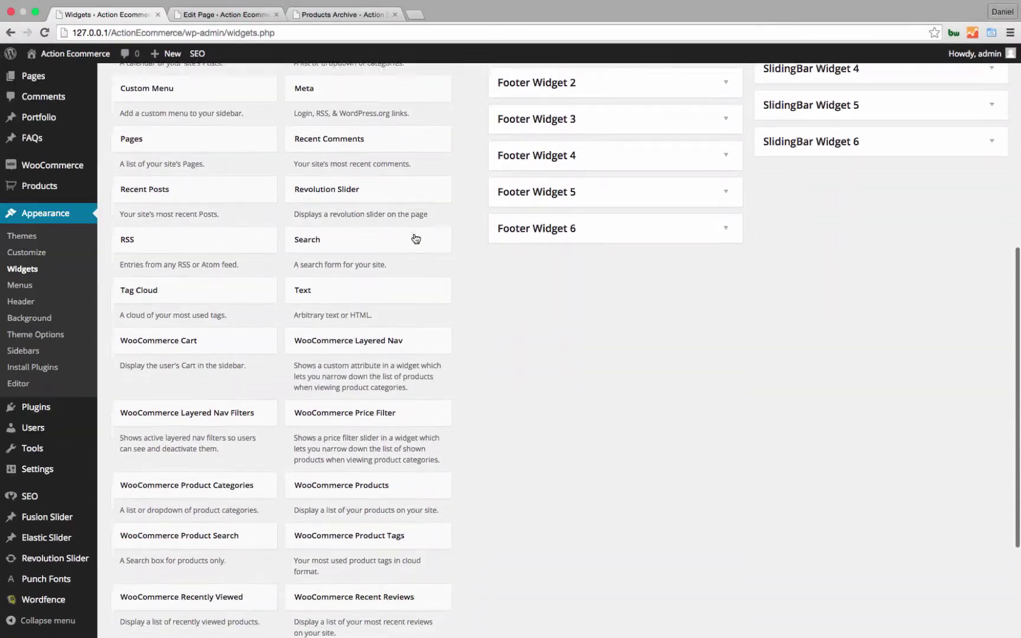
pyautogui.click(373, 278)
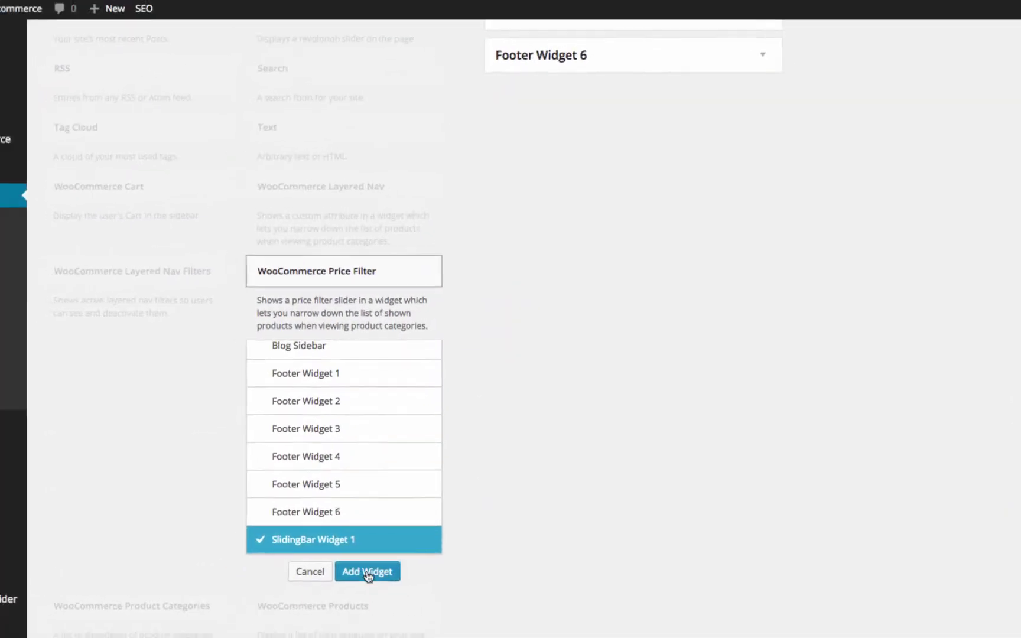
pyautogui.click(366, 572)
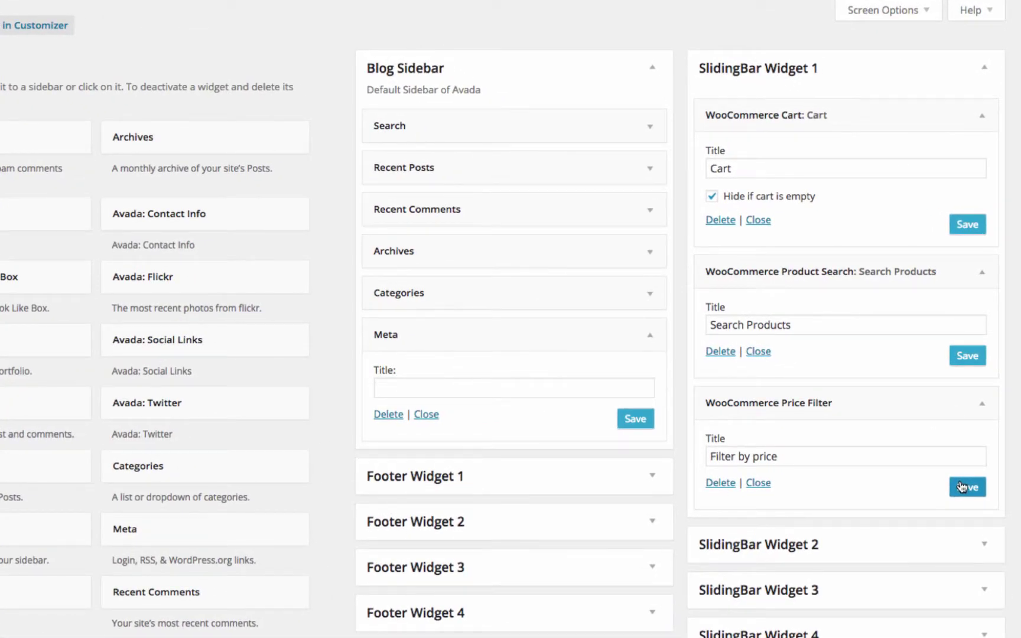
pyautogui.click(962, 487)
# Step: Add the WooCommerce Product Categories widget to SlidingBar Widget 1
pyautogui.scroll(-6, 424, 372)
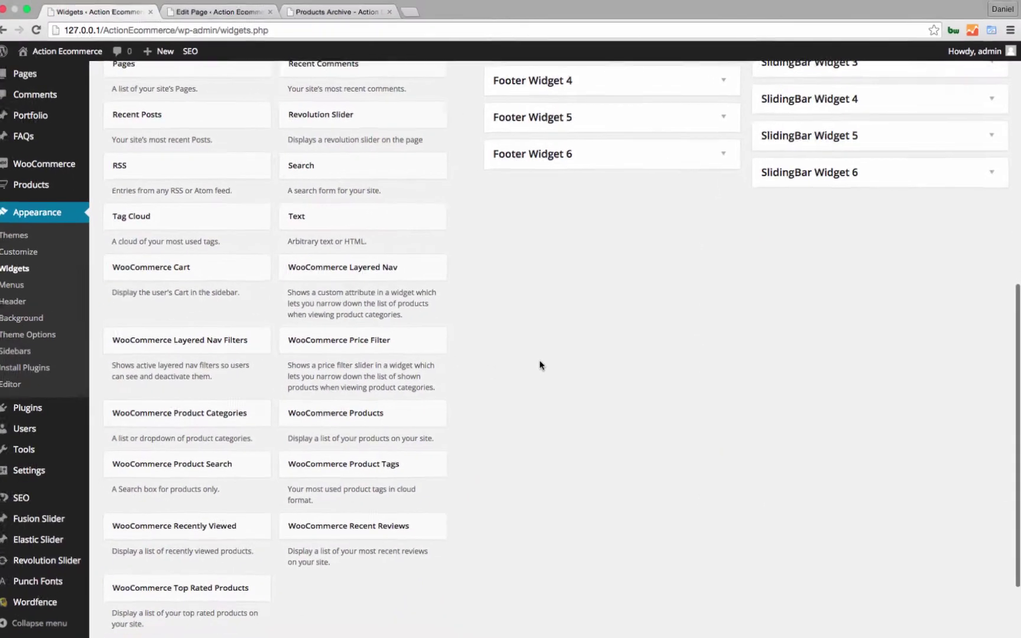
pyautogui.scroll(-1, 542, 365)
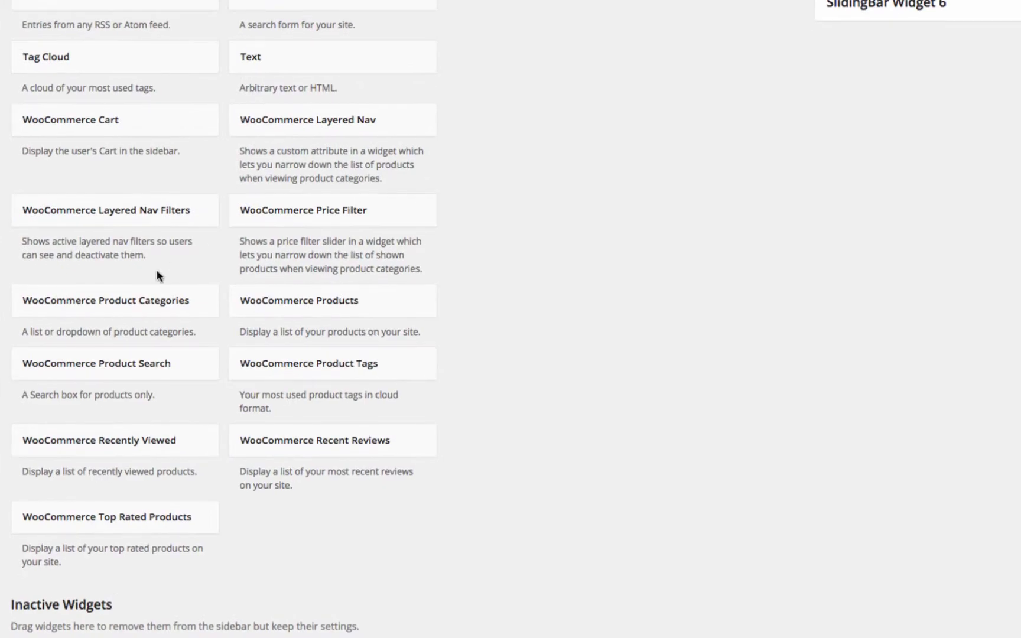
pyautogui.click(145, 303)
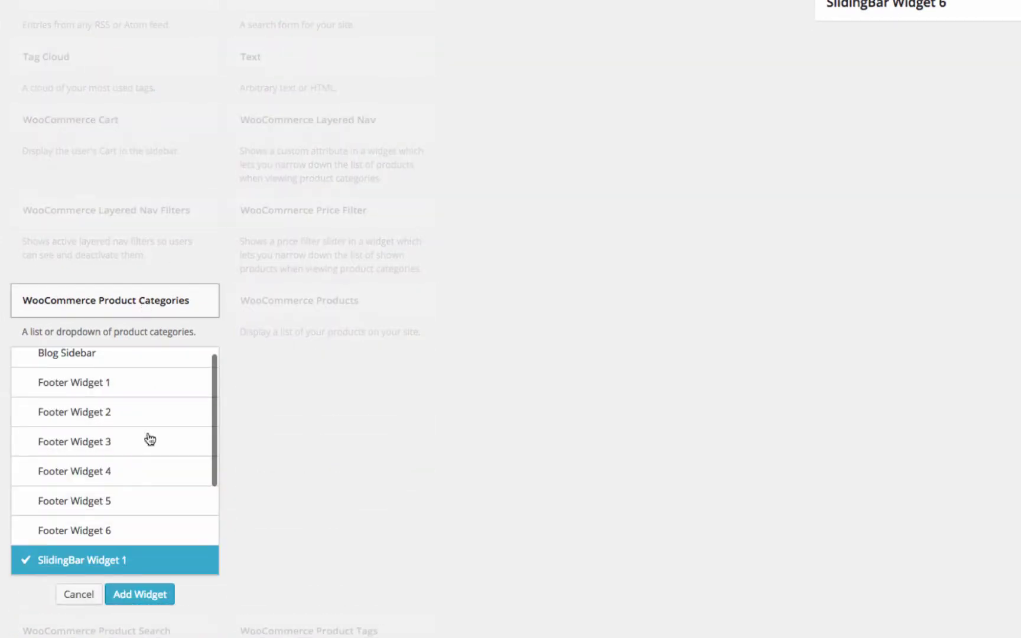
pyautogui.click(208, 602)
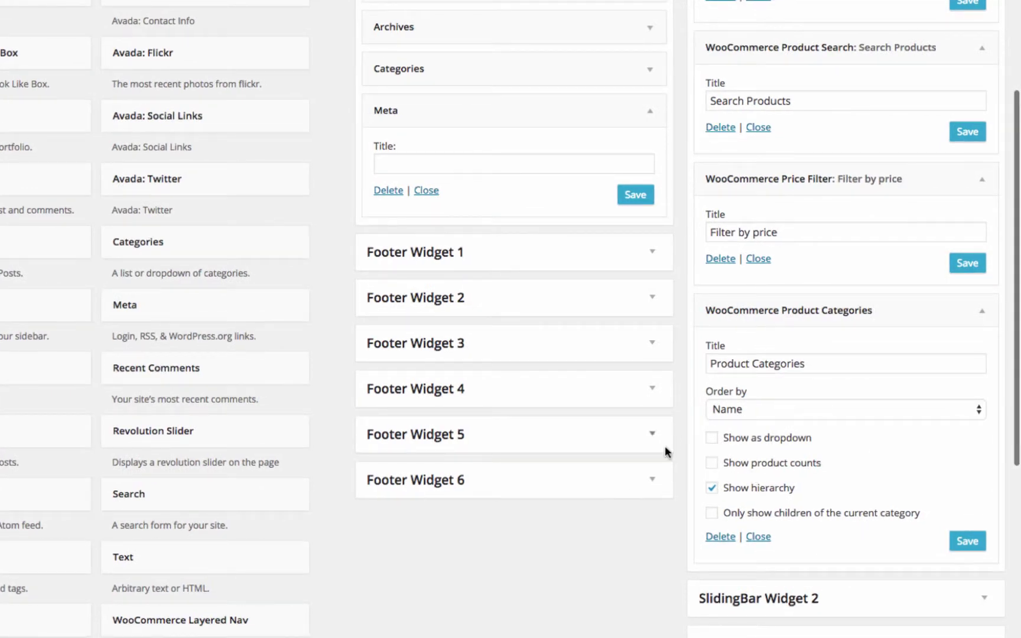
# Step: Order the WooCommerce Product Categories widget by Name and save it
pyautogui.click(760, 408)
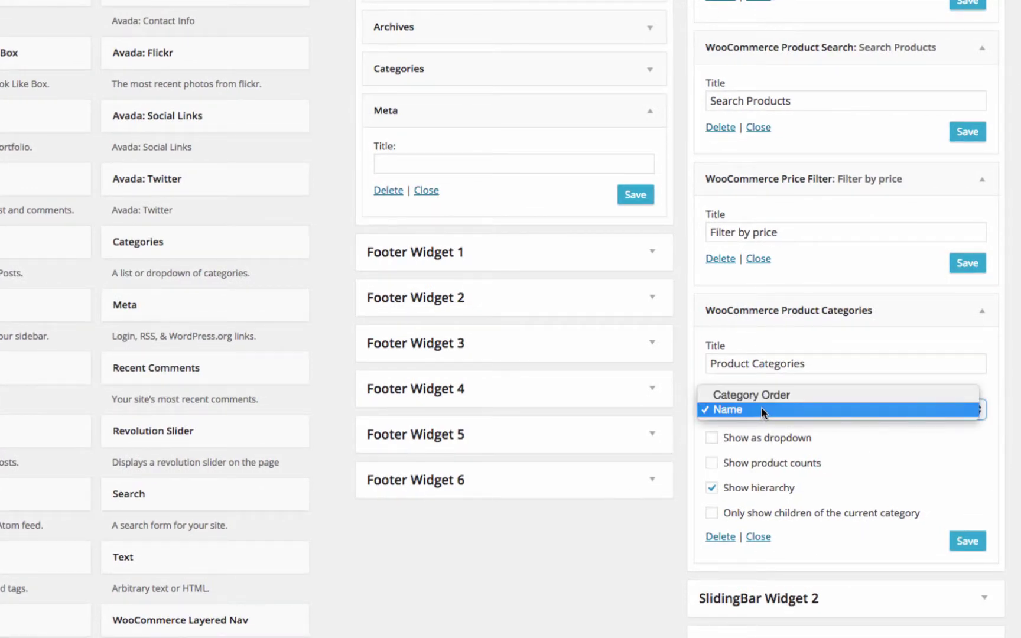
pyautogui.click(764, 410)
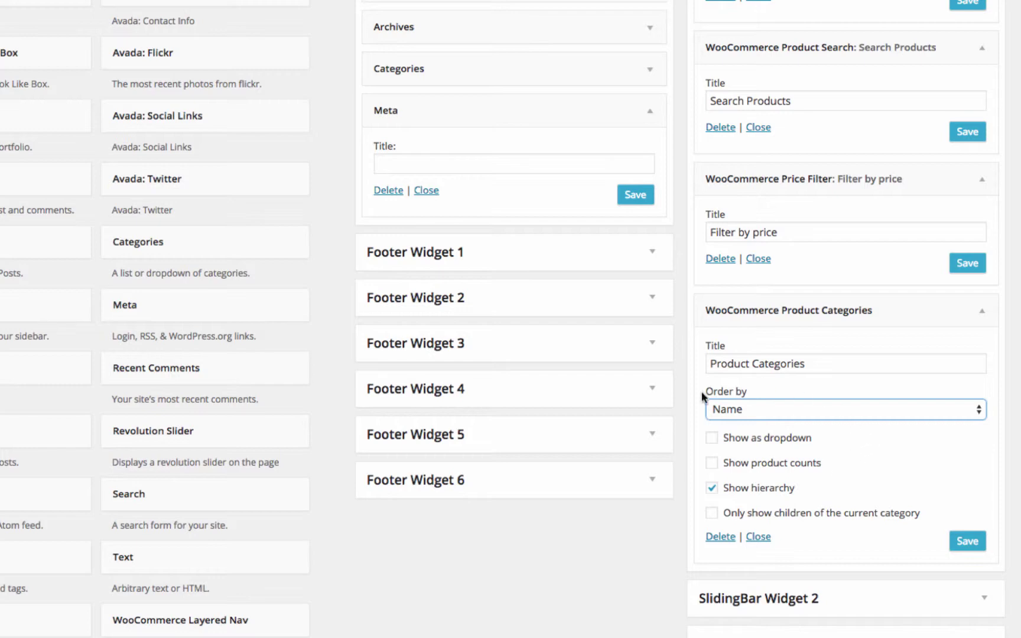
pyautogui.click(951, 541)
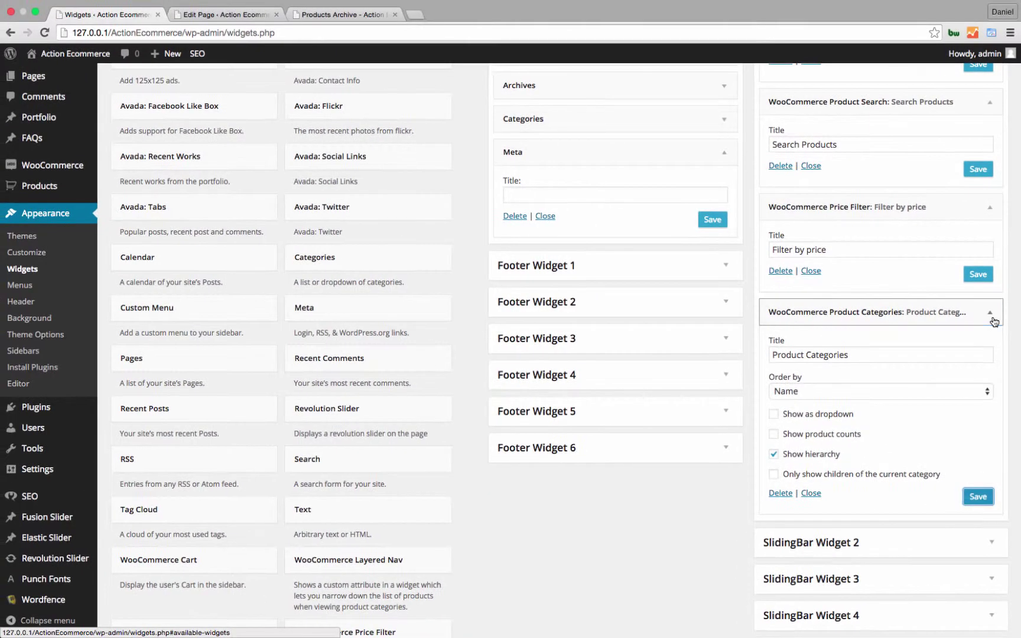
# Step: Collapse the Product Categories, Price Filter, Product Search and Cart widgets in SlidingBar Widget 1
pyautogui.click(988, 311)
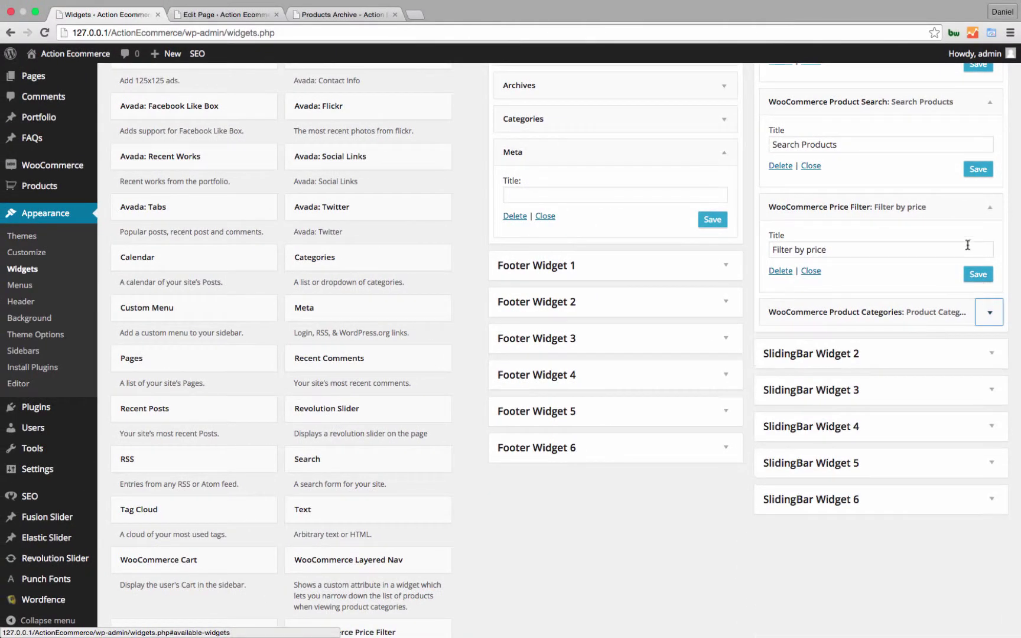
pyautogui.click(946, 201)
pyautogui.click(907, 103)
pyautogui.scroll(5, 904, 113)
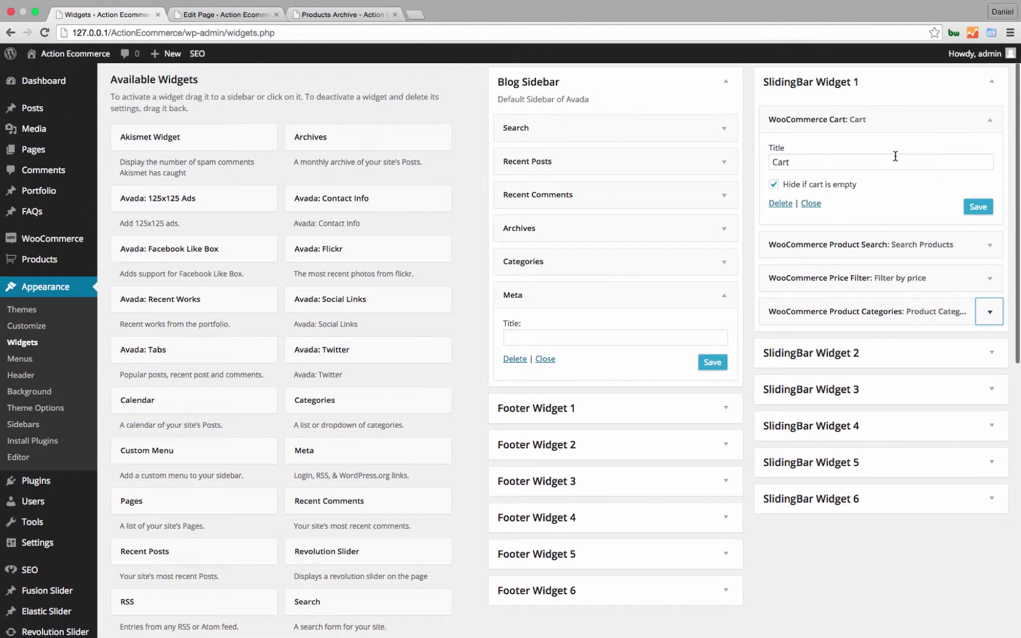
pyautogui.click(895, 125)
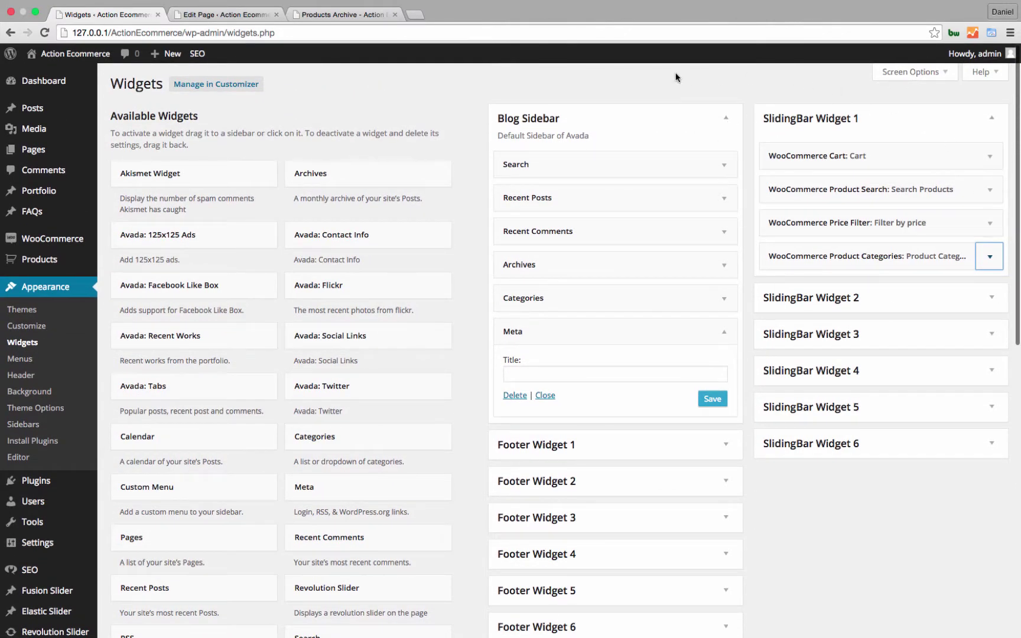
# Step: Update the Shop page that uses SlidingBar Widget 1 as Sidebar 1, and view the Shop page on the live site
pyautogui.click(219, 15)
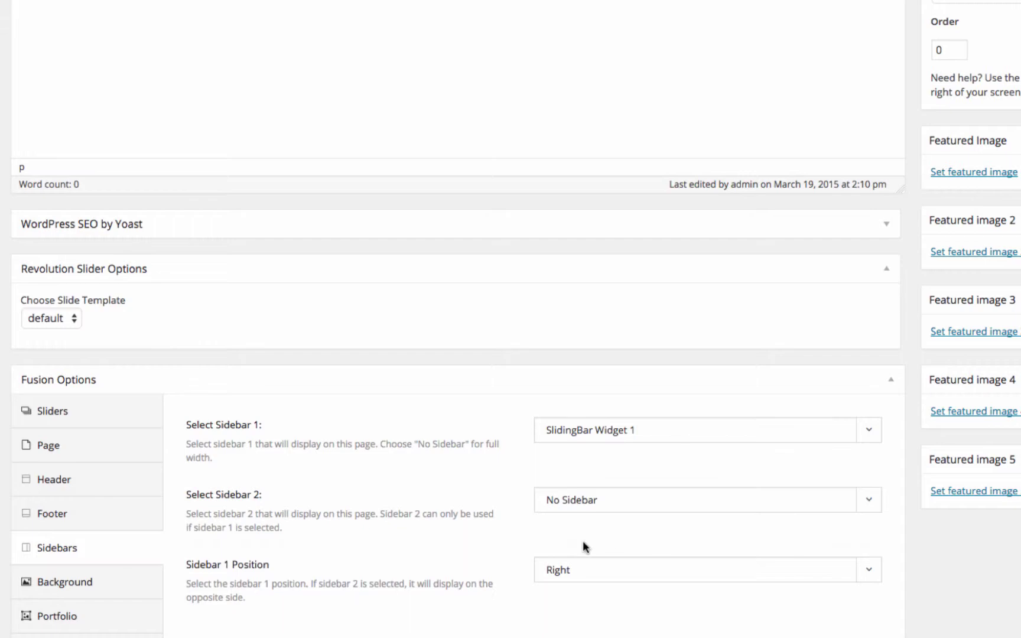
pyautogui.scroll(10, 582, 546)
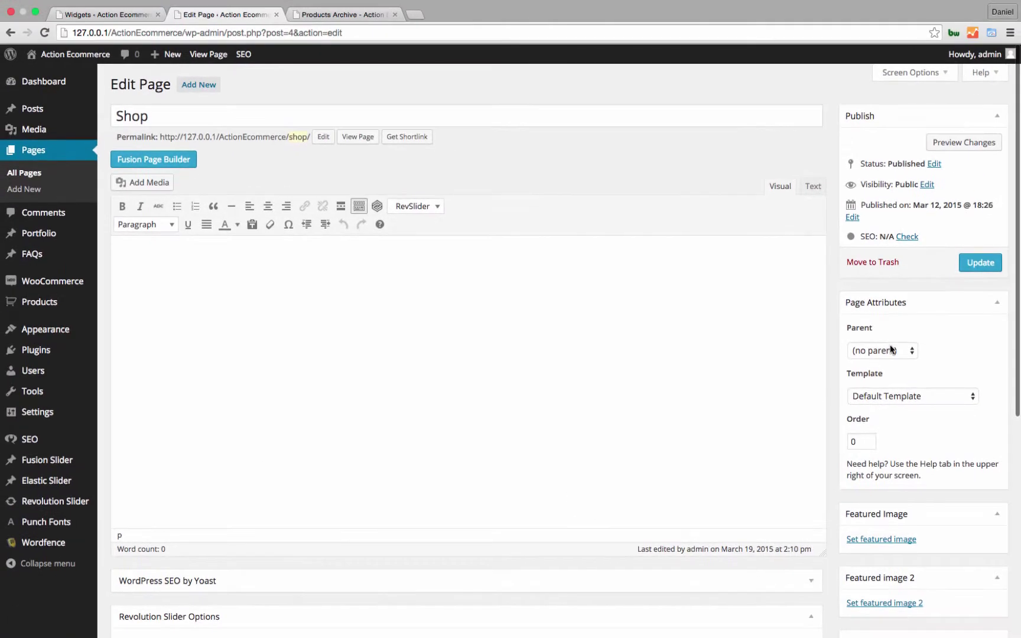
pyautogui.click(982, 262)
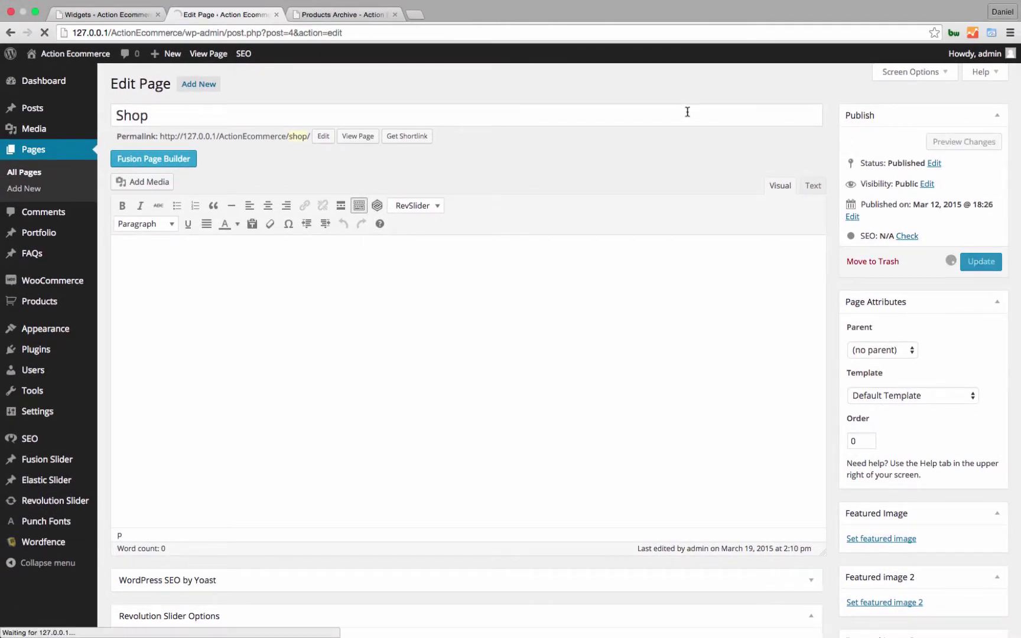
pyautogui.click(324, 14)
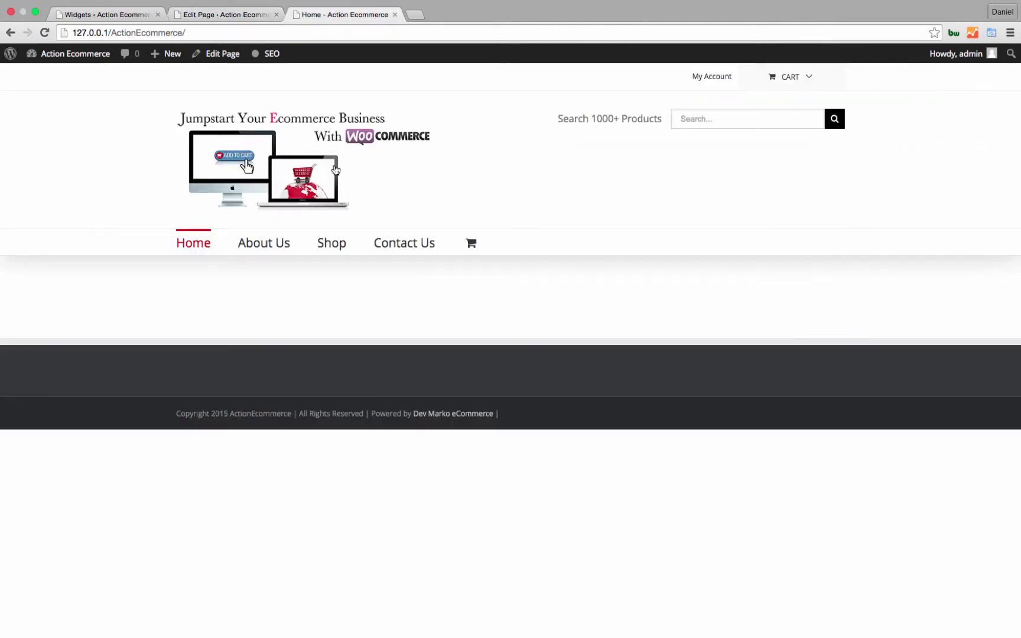
pyautogui.click(334, 243)
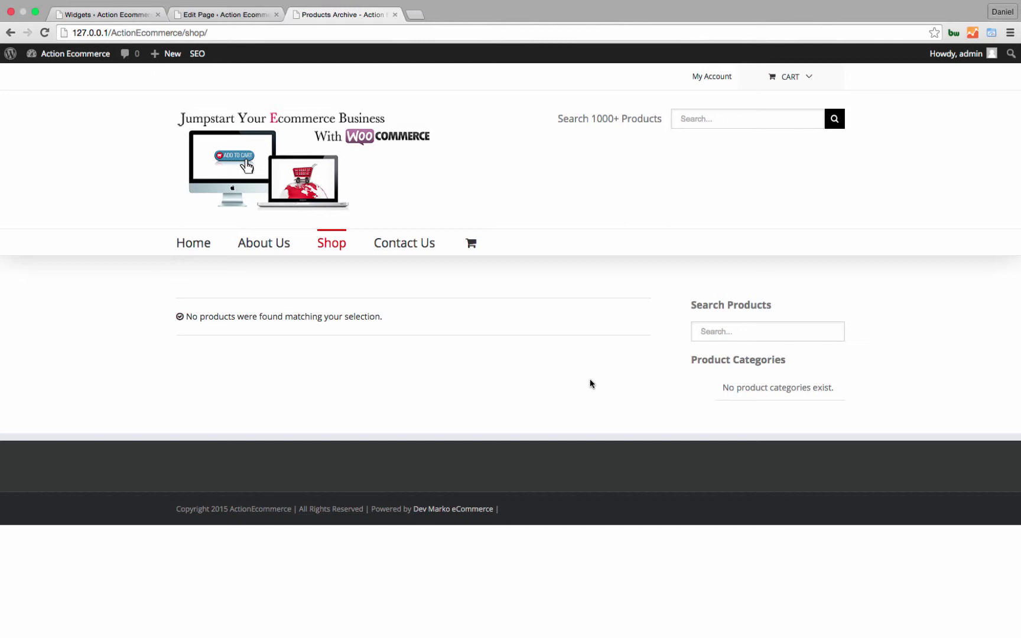
# Step: Open the full "We Now Ship to 40 International Countries." post from Latest News to check the blog sidebar
pyautogui.moveTo(260, 251)
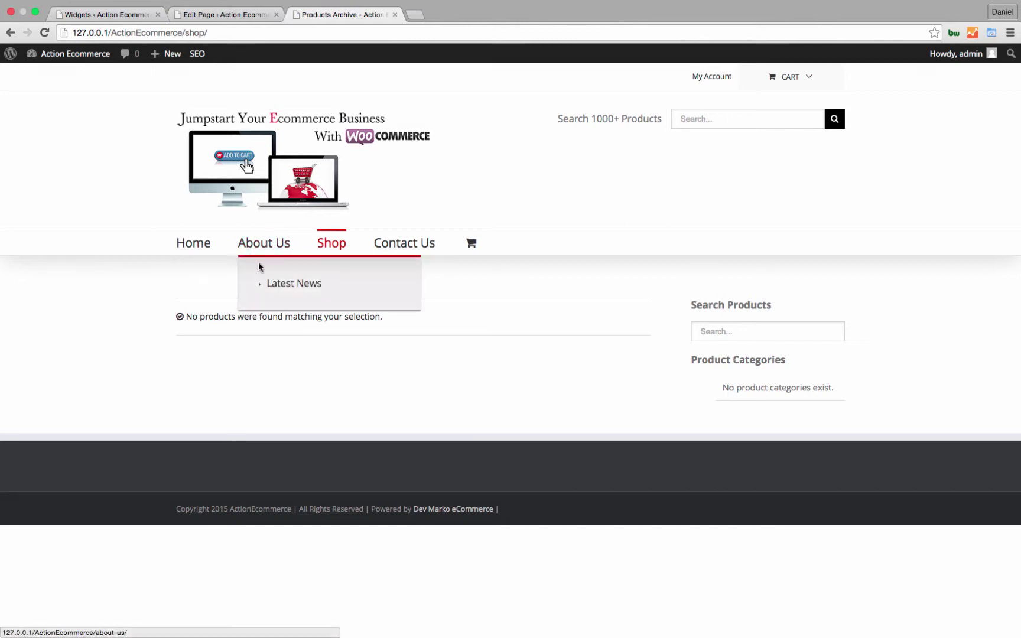
pyautogui.click(269, 283)
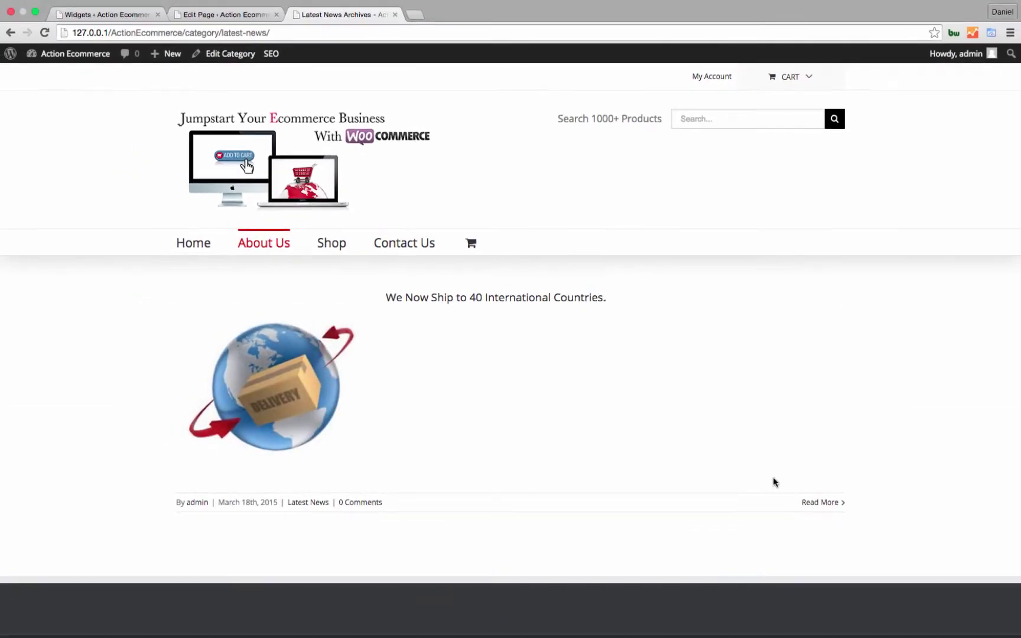
pyautogui.click(810, 503)
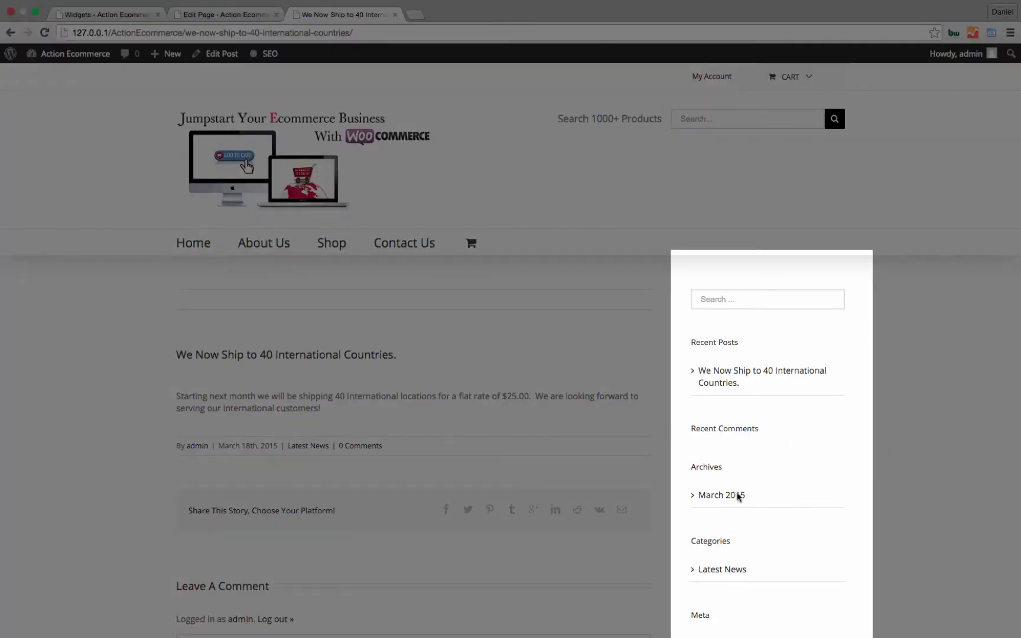
# Step: Delete the Recent Posts, Recent Comments, Archives, Categories and Meta widgets from the Blog Sidebar
pyautogui.click(106, 14)
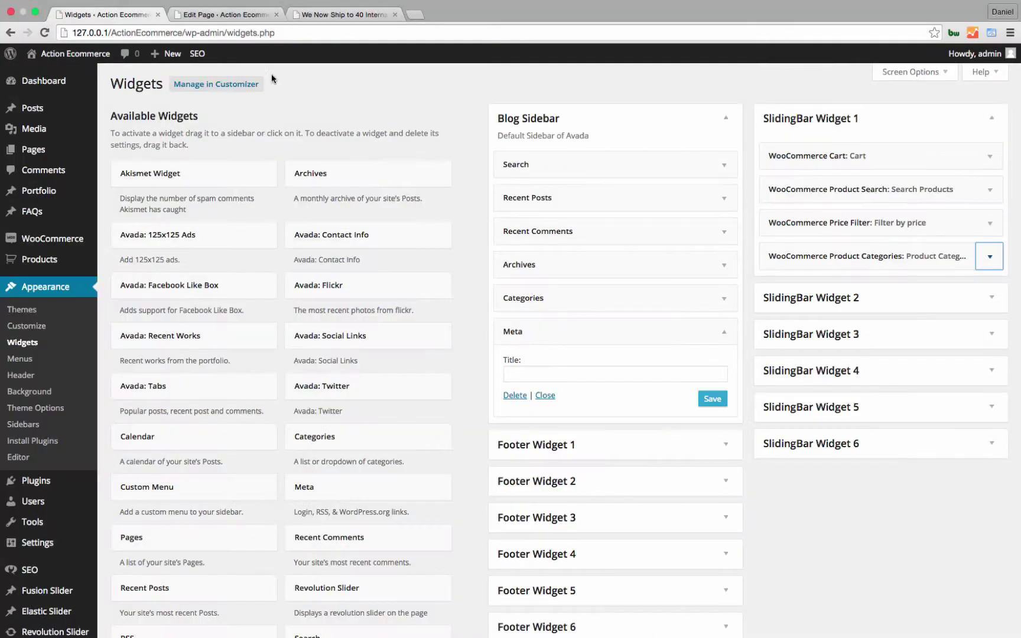
pyautogui.click(618, 196)
pyautogui.click(514, 307)
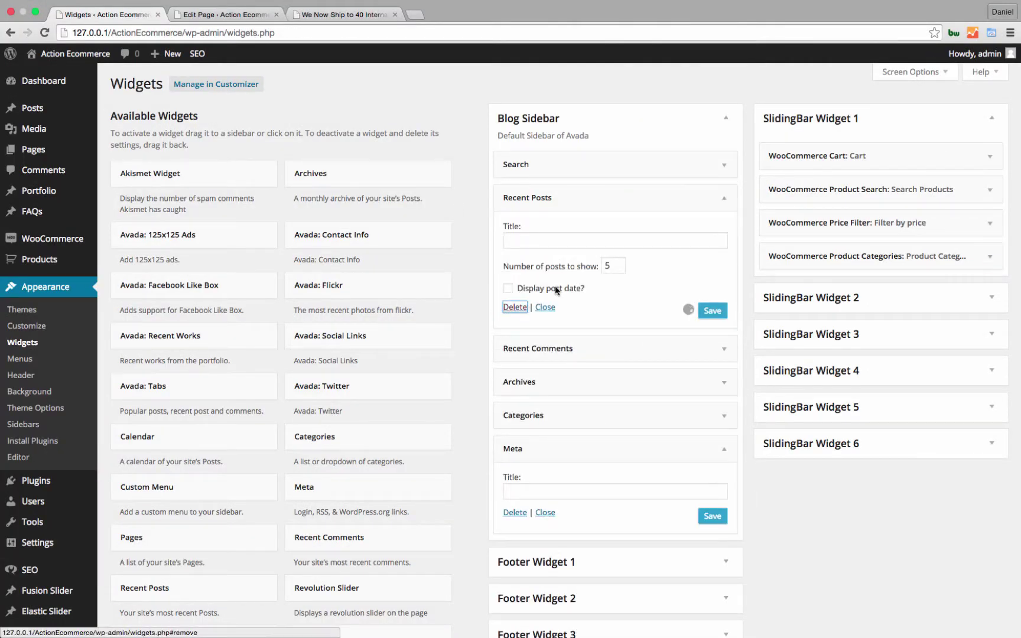
pyautogui.click(538, 197)
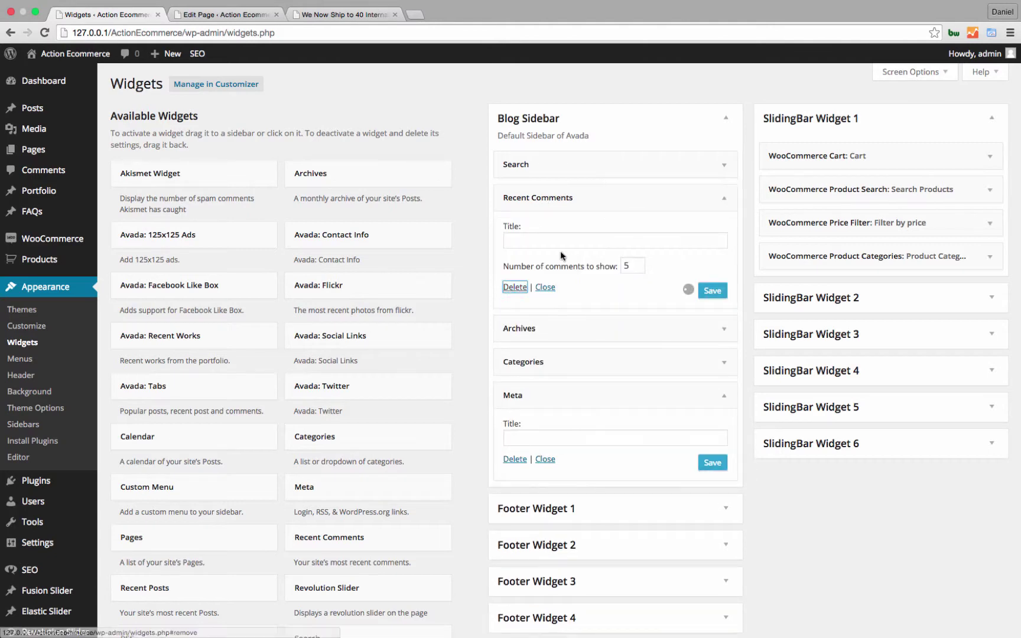
pyautogui.click(514, 287)
pyautogui.click(514, 294)
pyautogui.click(531, 198)
pyautogui.click(514, 305)
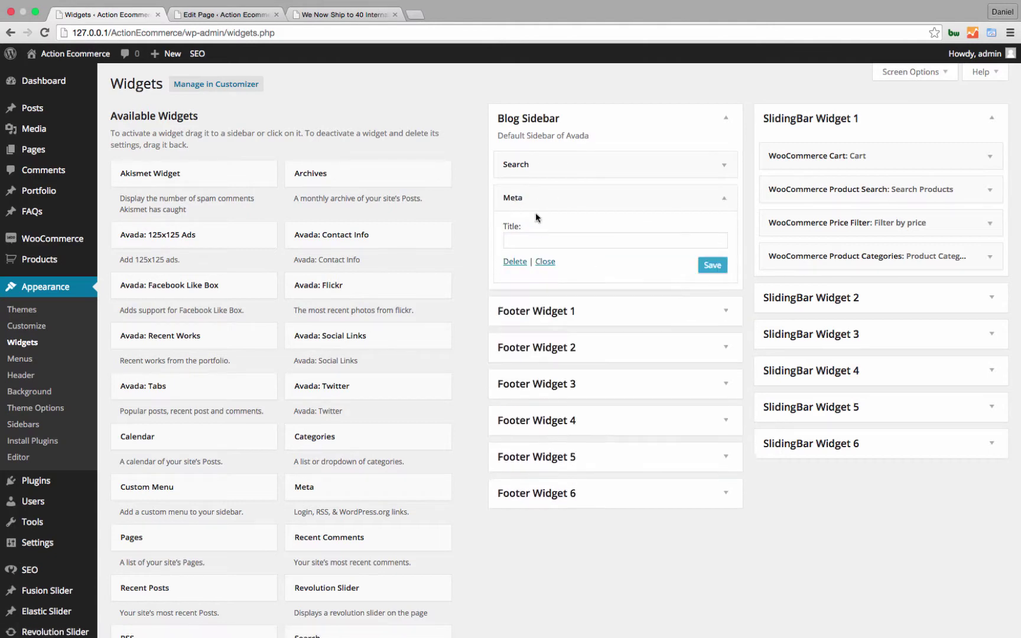
pyautogui.click(514, 264)
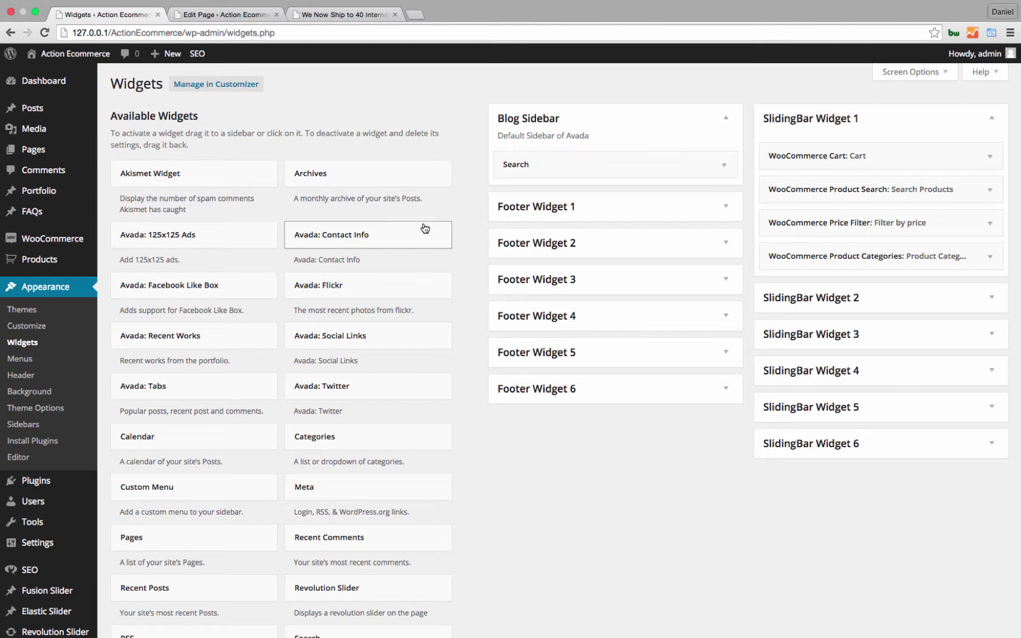
# Step: Add the Avada: Twitter widget to the Blog Sidebar
pyautogui.scroll(-2, 425, 228)
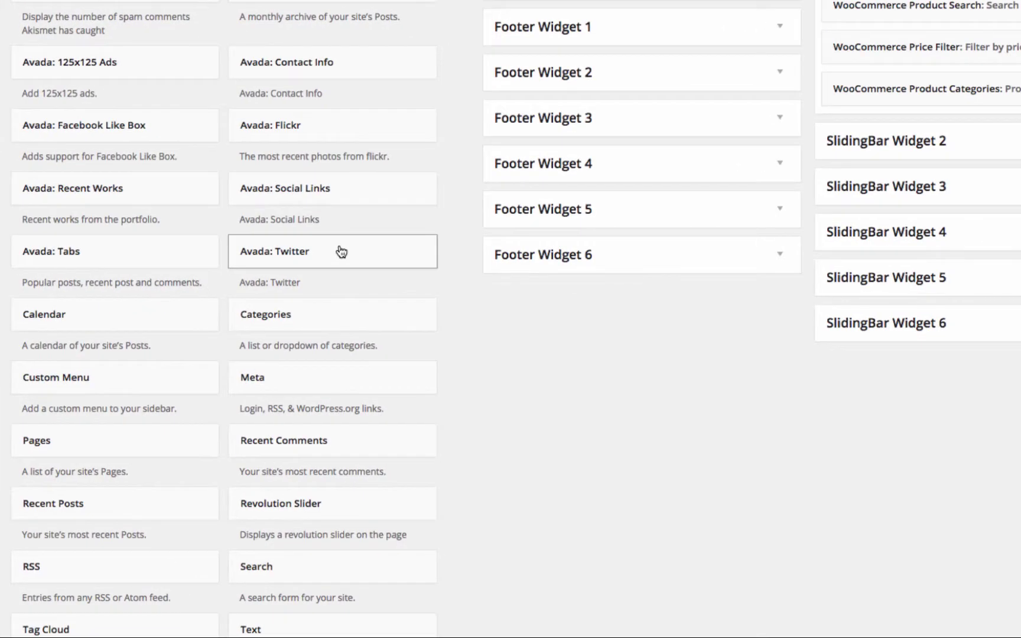
pyautogui.click(372, 325)
pyautogui.scroll(3, 364, 428)
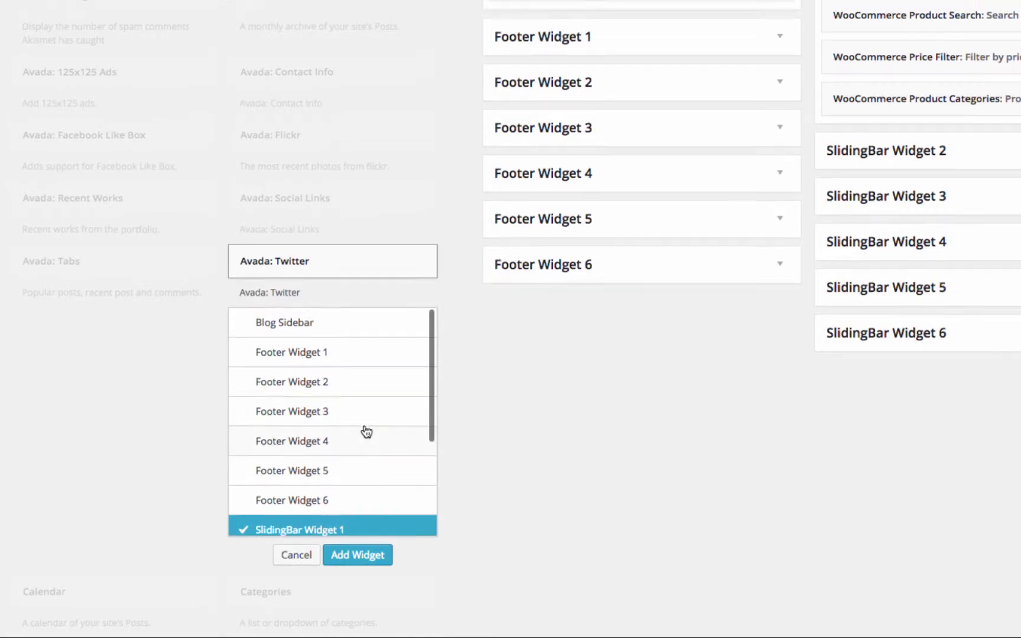
pyautogui.click(331, 381)
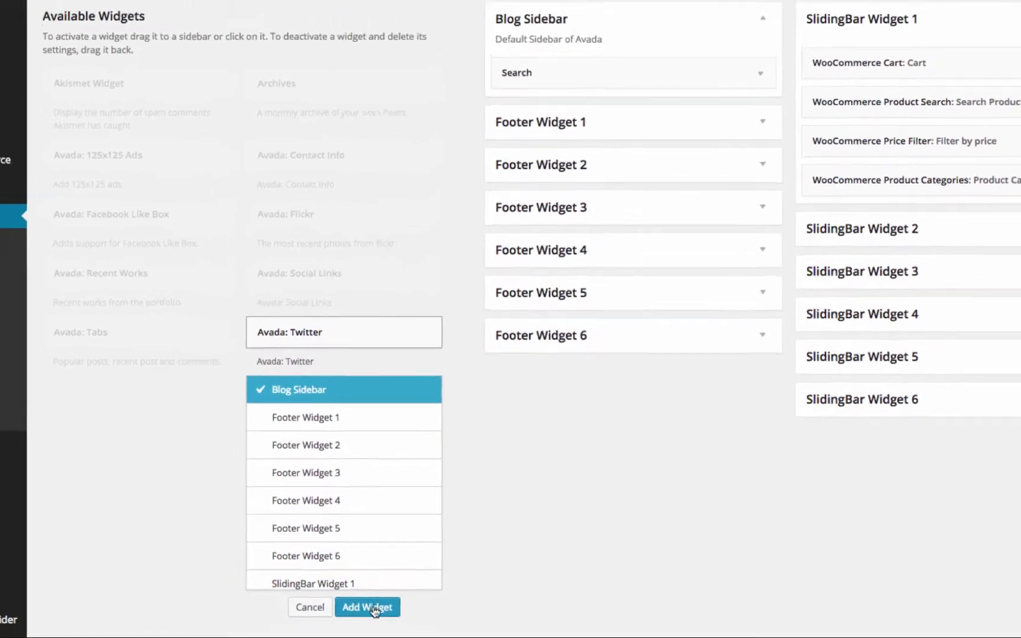
pyautogui.click(358, 605)
# Step: Add the Tag Cloud widget to the Blog Sidebar
pyautogui.scroll(-10, 527, 462)
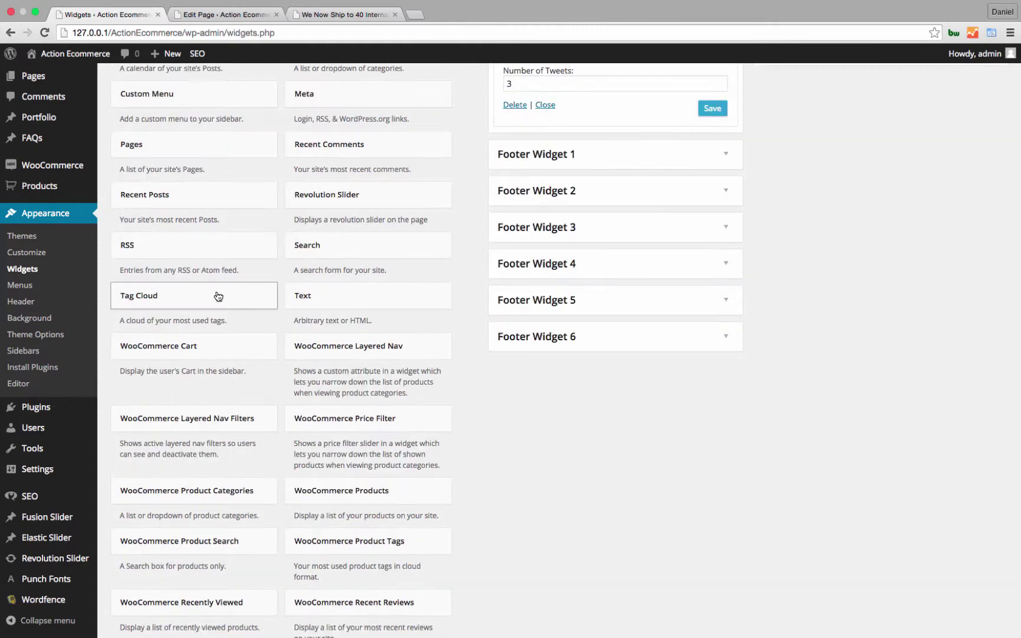
pyautogui.click(217, 295)
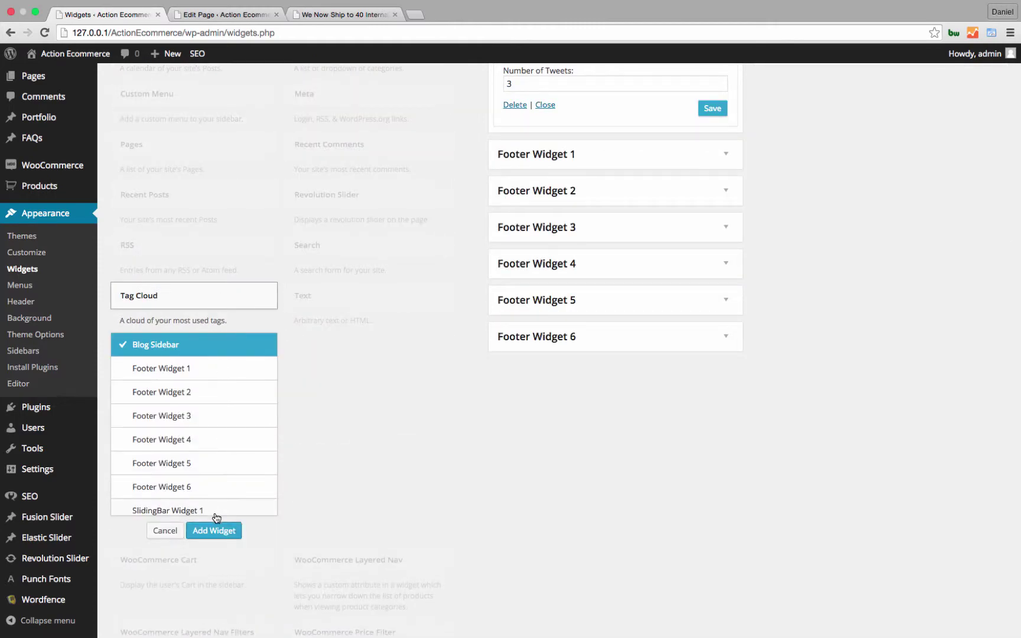
pyautogui.click(214, 527)
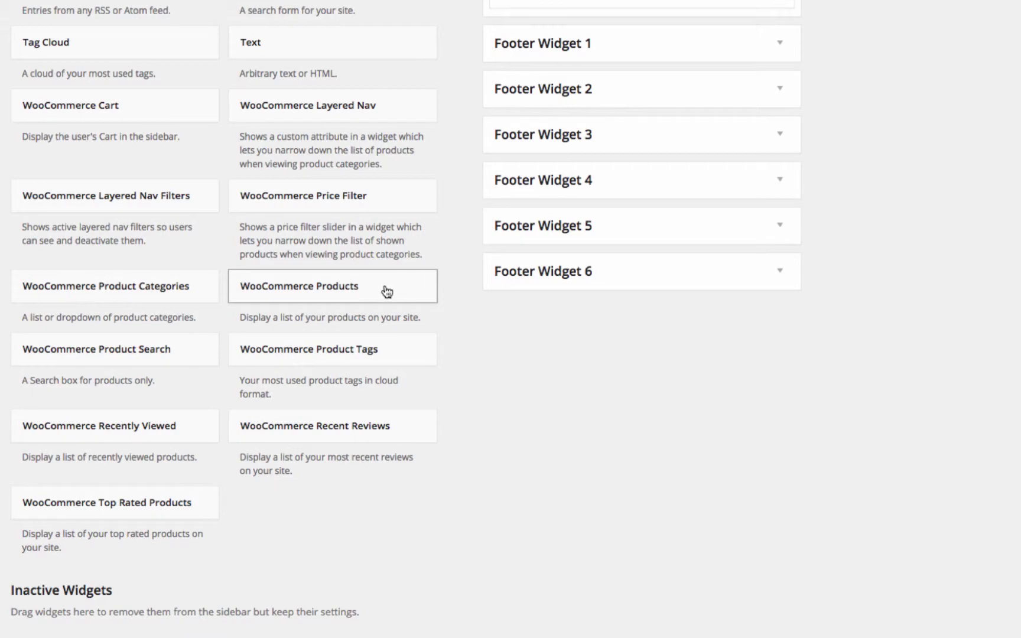
# Step: Add the WooCommerce Products widget to the Blog Sidebar with its order set to DESC
pyautogui.click(387, 291)
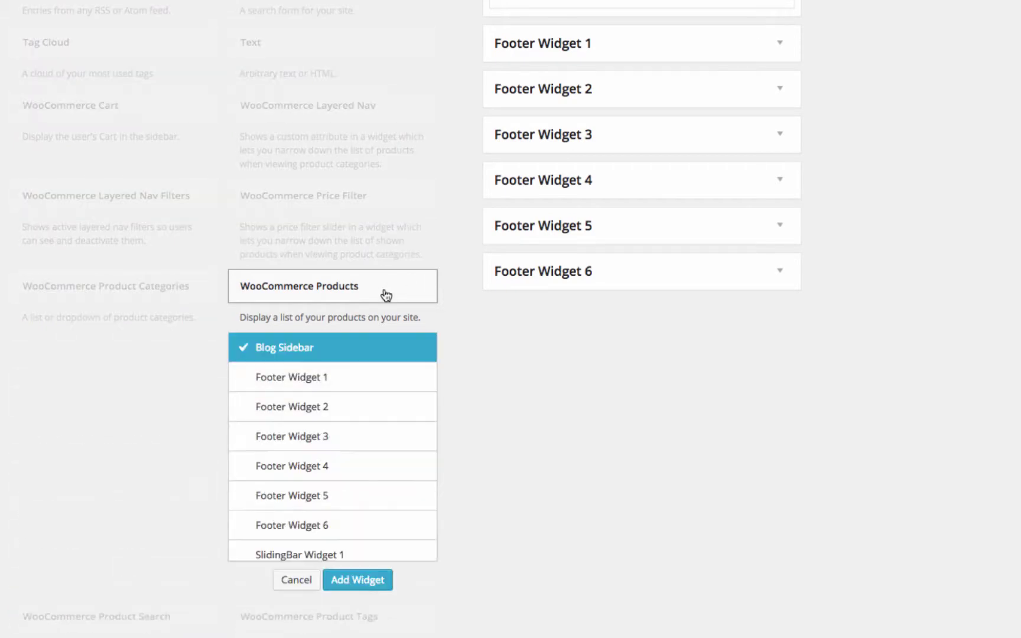
pyautogui.click(369, 580)
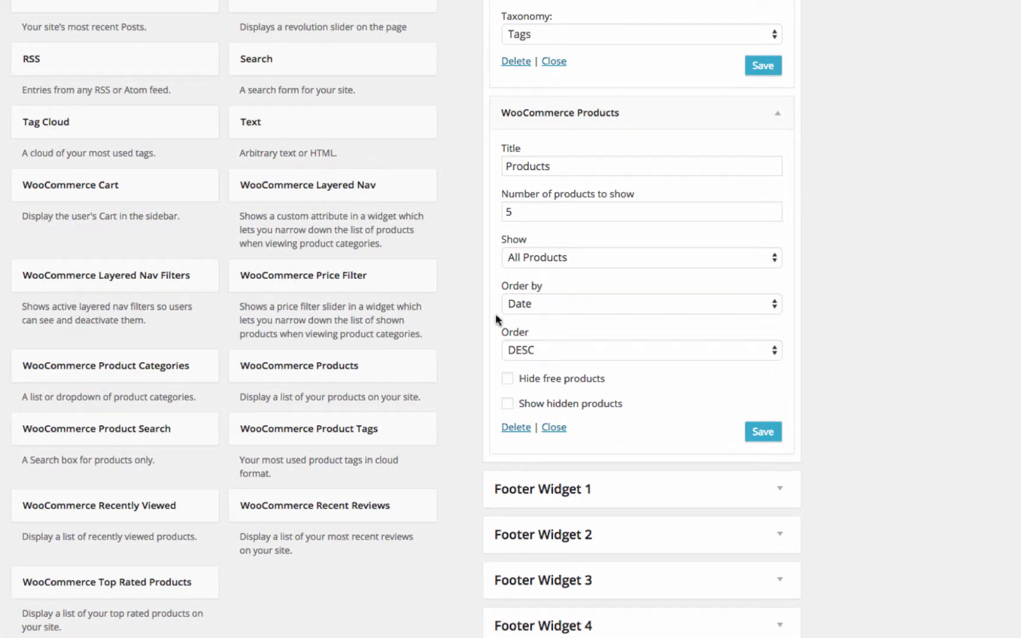
pyautogui.click(537, 350)
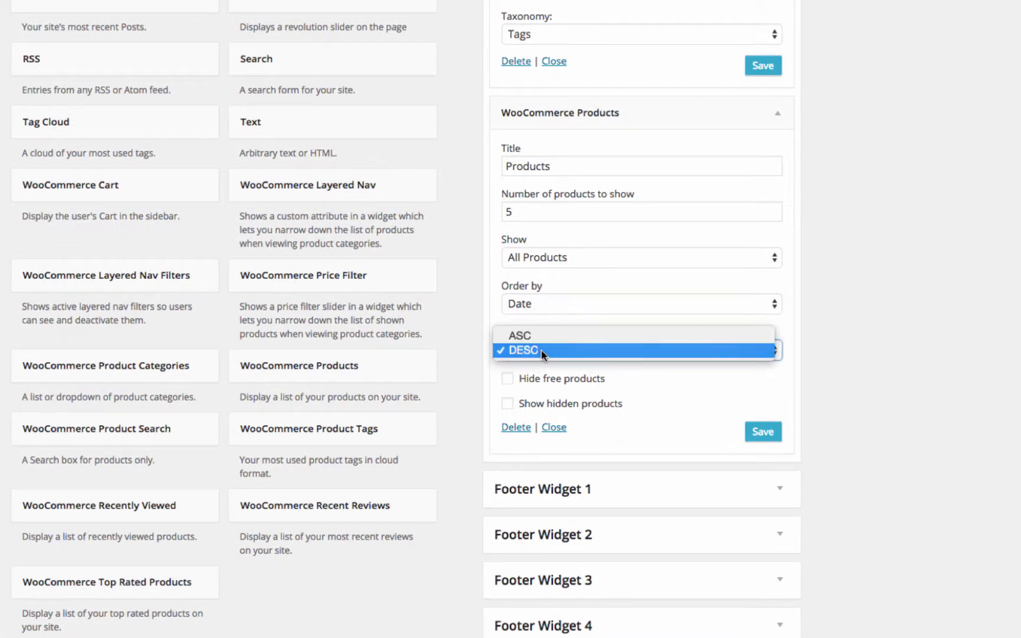
pyautogui.click(540, 351)
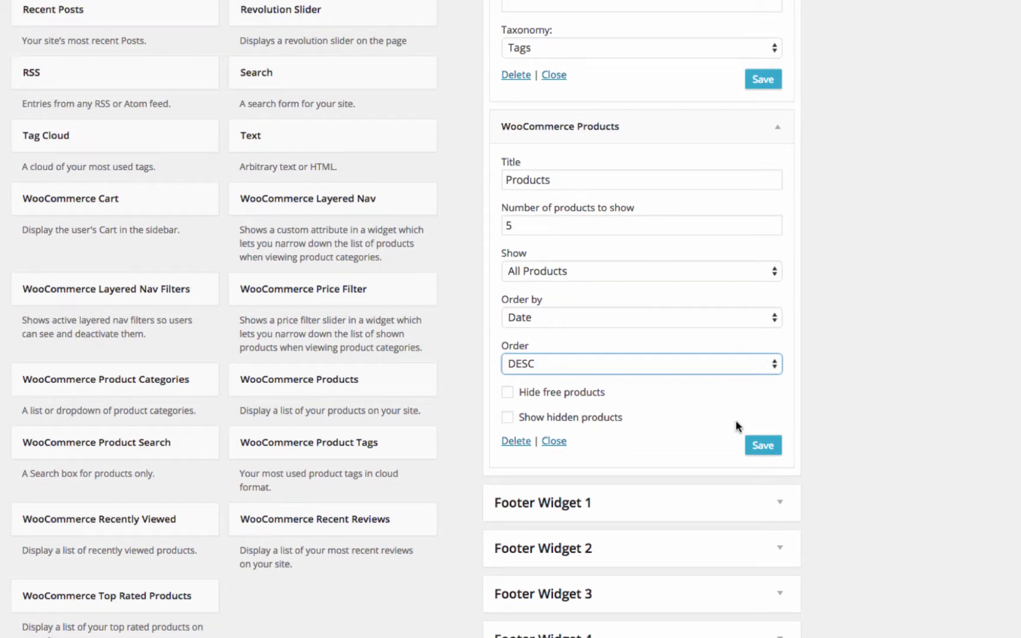
# Step: Save the WooCommerce Products and Tag Cloud widgets in the Blog Sidebar and collapse both of them
pyautogui.click(763, 445)
pyautogui.click(762, 79)
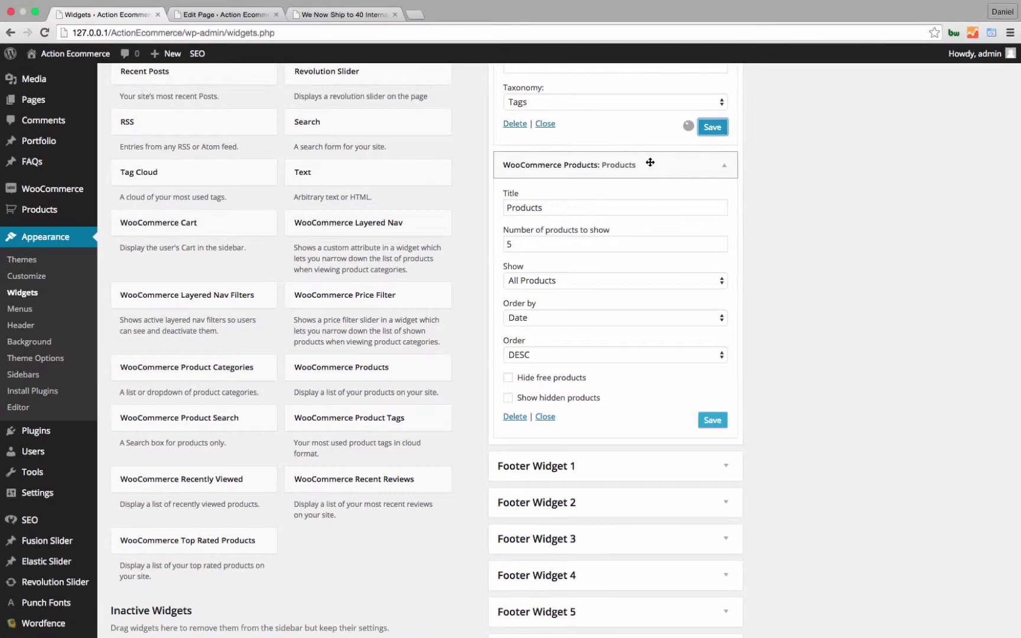
pyautogui.click(650, 162)
pyautogui.scroll(2, 656, 160)
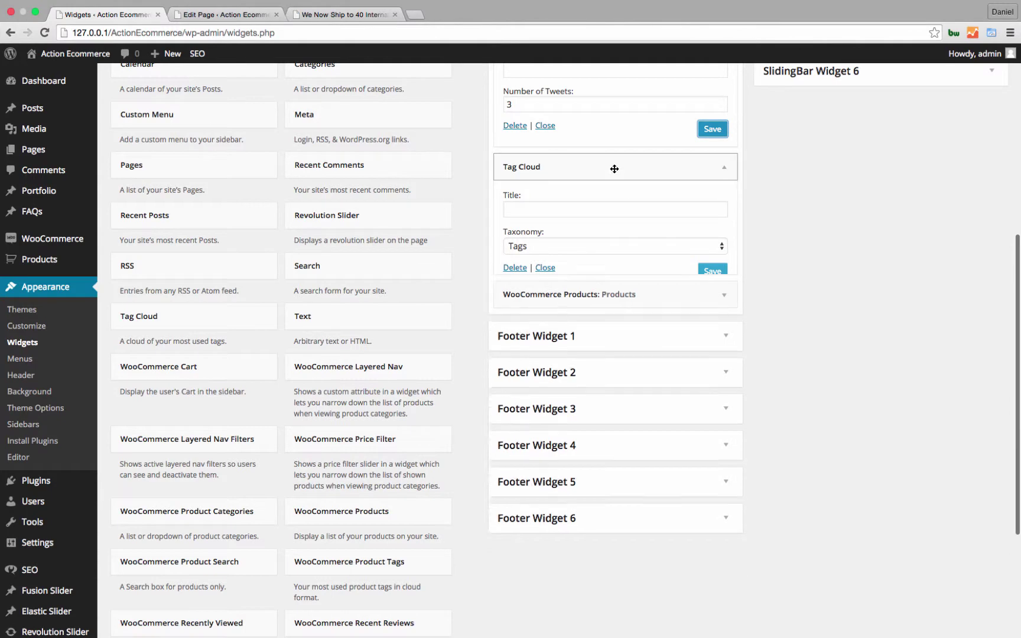
pyautogui.click(615, 167)
pyautogui.scroll(8, 613, 168)
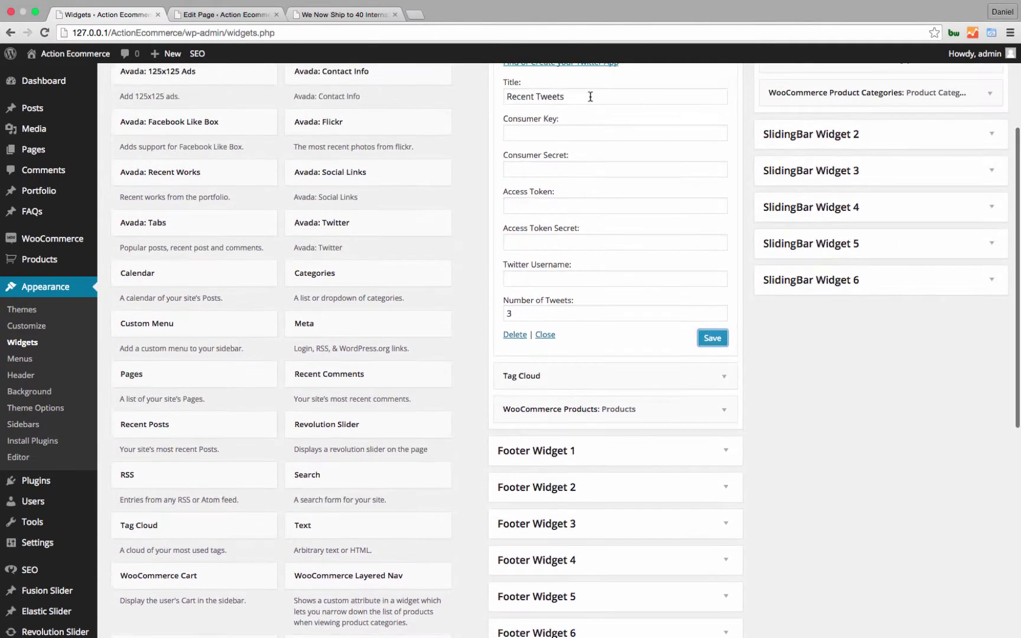
# Step: Collapse the Avada: Twitter widget and move WooCommerce Products directly below Search in the Blog Sidebar
pyautogui.scroll(3, 591, 96)
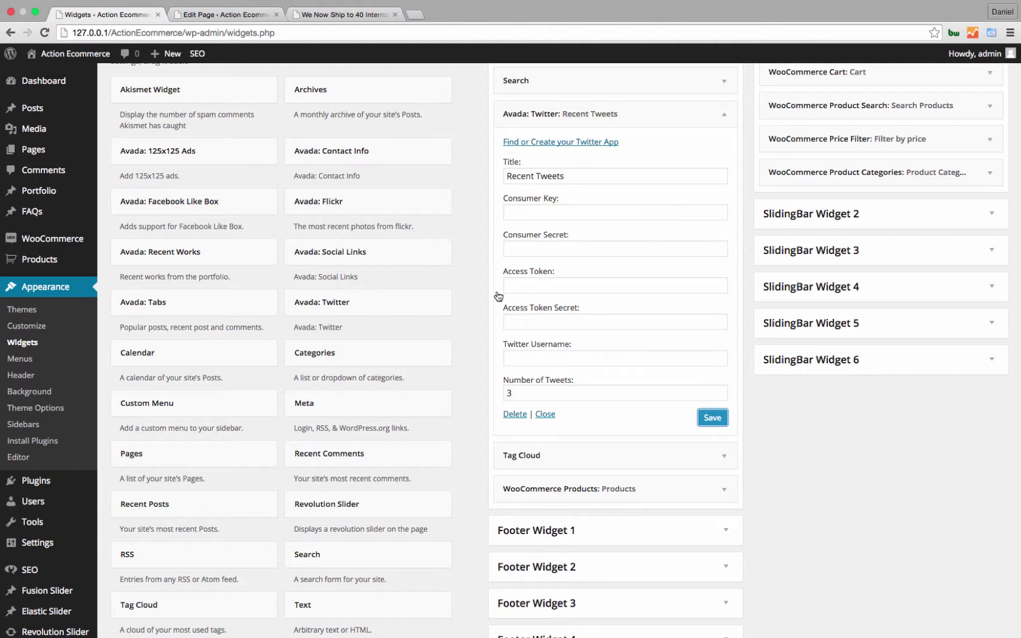
pyautogui.click(630, 114)
pyautogui.moveTo(585, 181); pyautogui.dragTo(564, 166)
pyautogui.scroll(3, 574, 171)
# Step: Reload the "We Now Ship to 40 International Countries" post to examine its sidebar, and return to the Widgets page
pyautogui.click(340, 17)
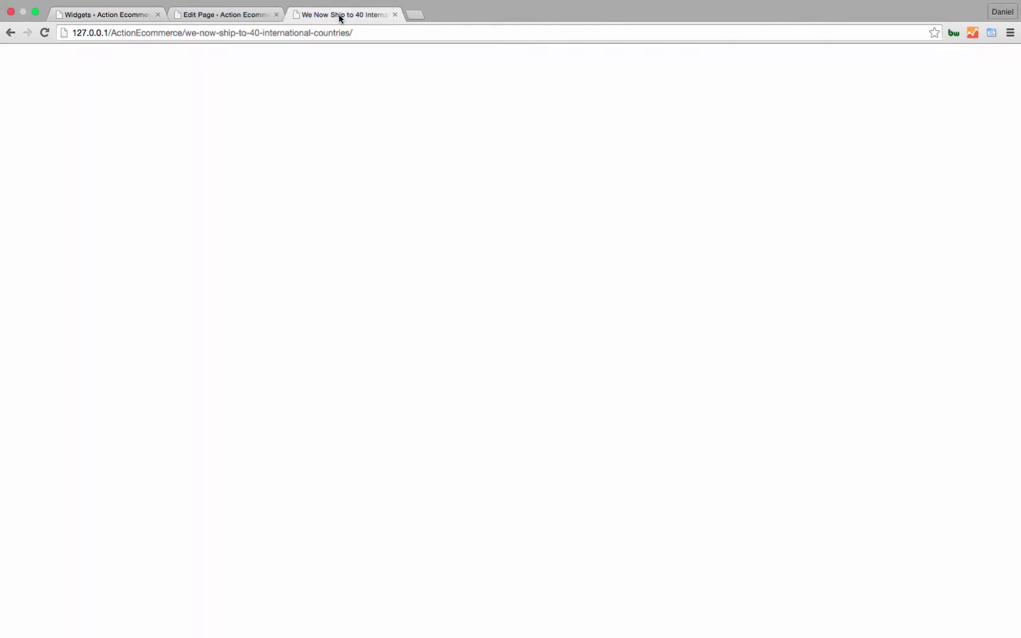
pyautogui.click(47, 32)
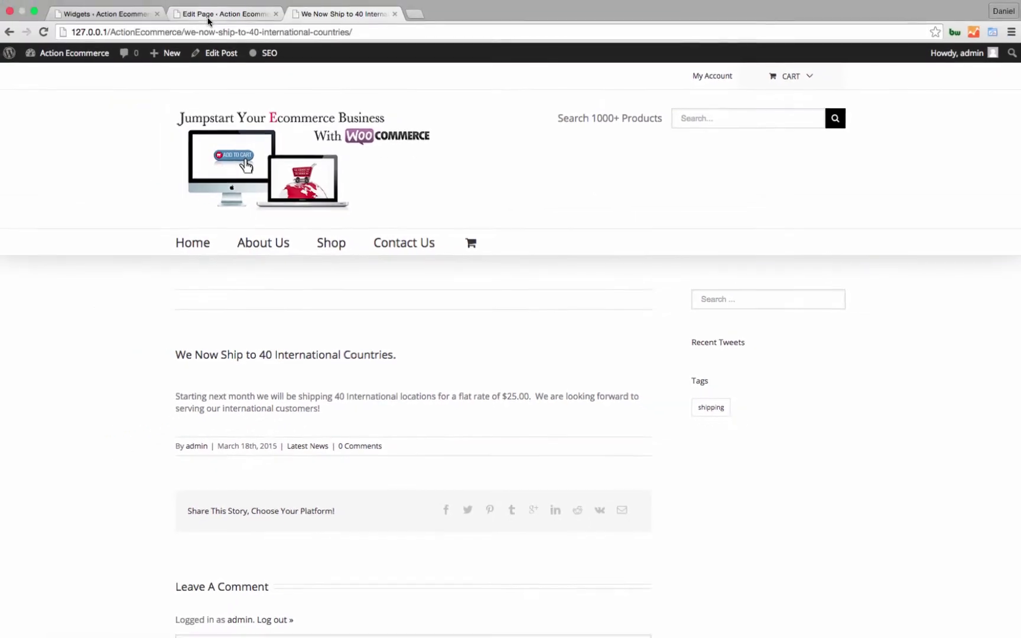
pyautogui.click(209, 19)
pyautogui.hotkey('ctrl', 'shift', 'Tab')
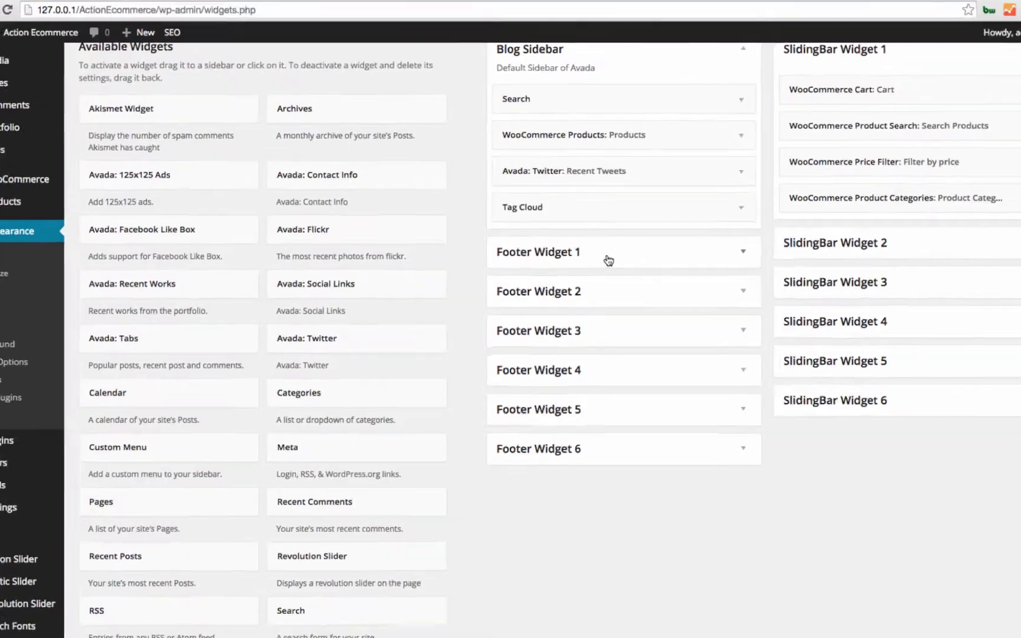
# Step: Open the Avada Theme Options in a separate browser tab and display the Footer settings
pyautogui.scroll(2, 65, 383)
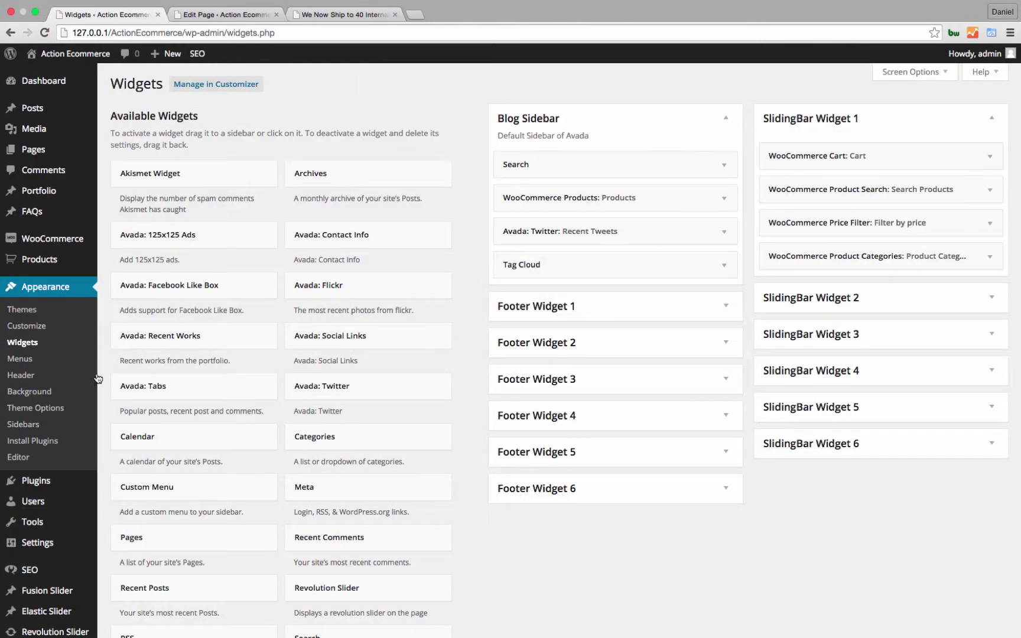
pyautogui.rightClick(59, 412)
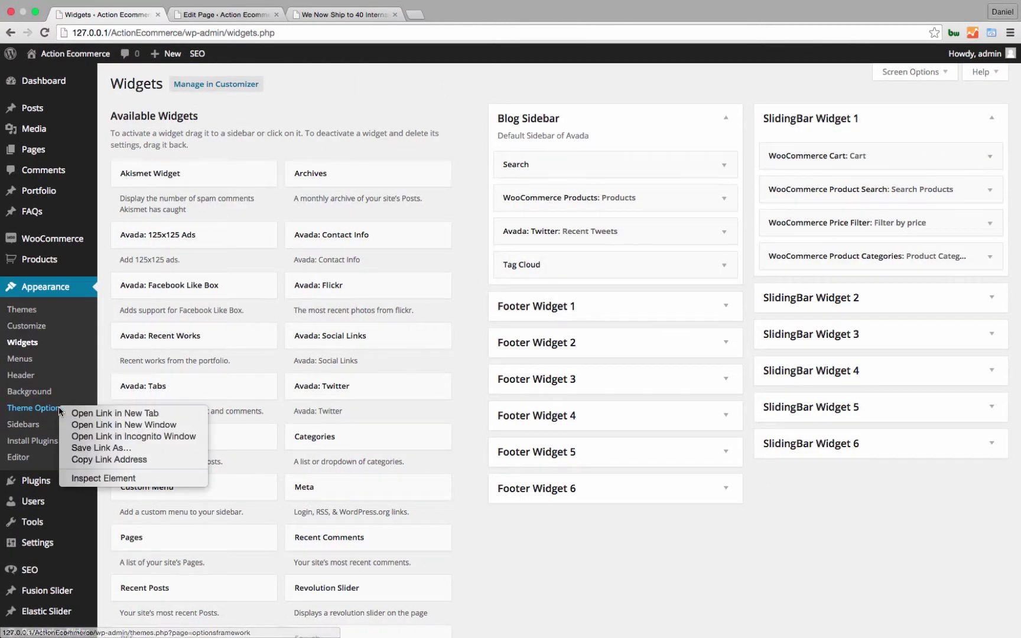
pyautogui.click(105, 412)
pyautogui.click(224, 14)
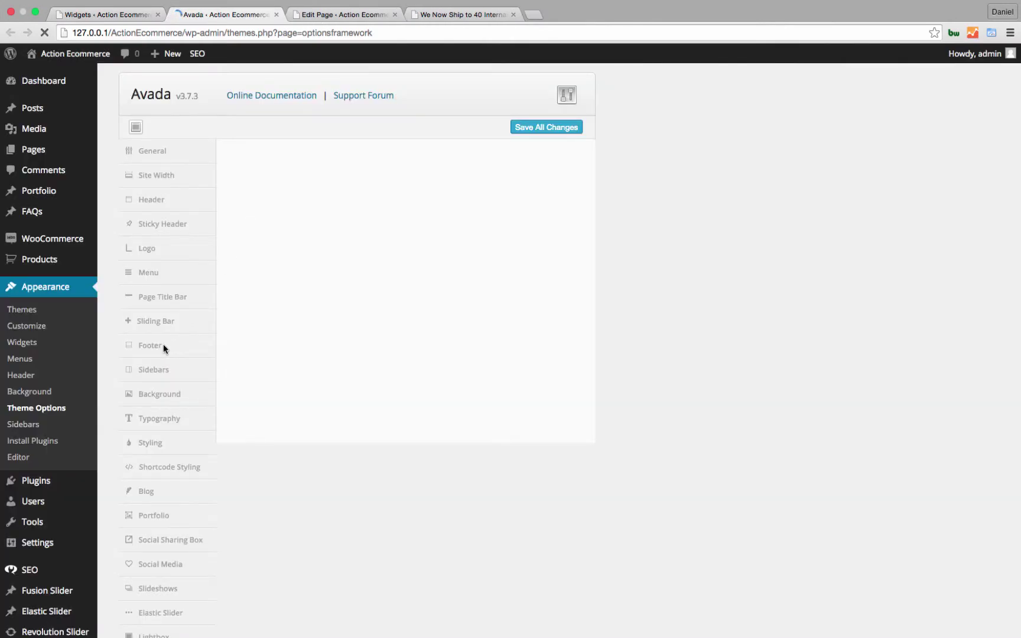
pyautogui.click(153, 346)
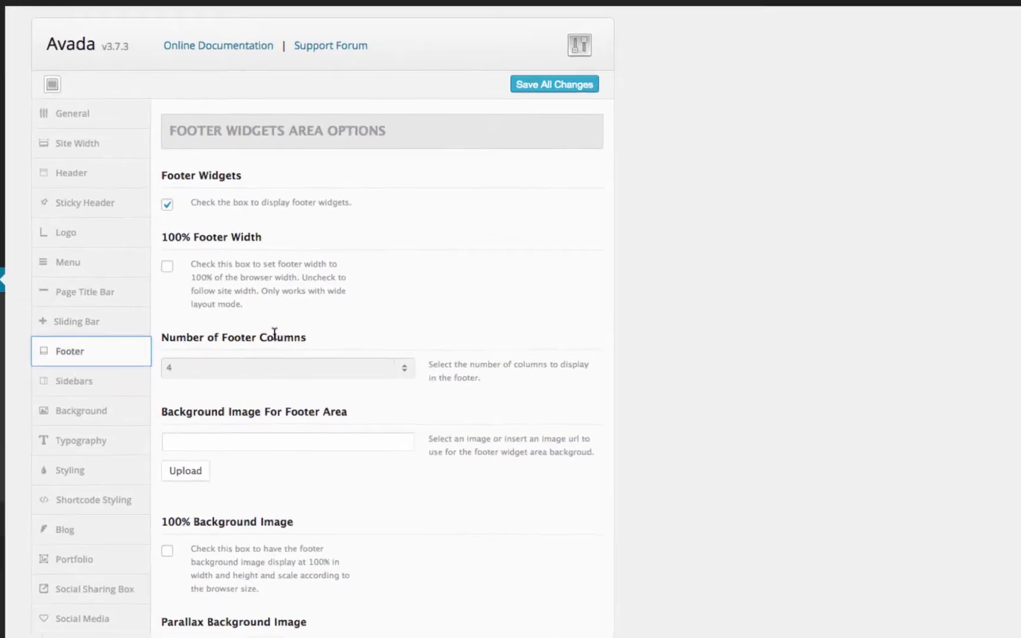
# Step: Keep the number of footer columns at 4 and save all theme option changes
pyautogui.click(264, 369)
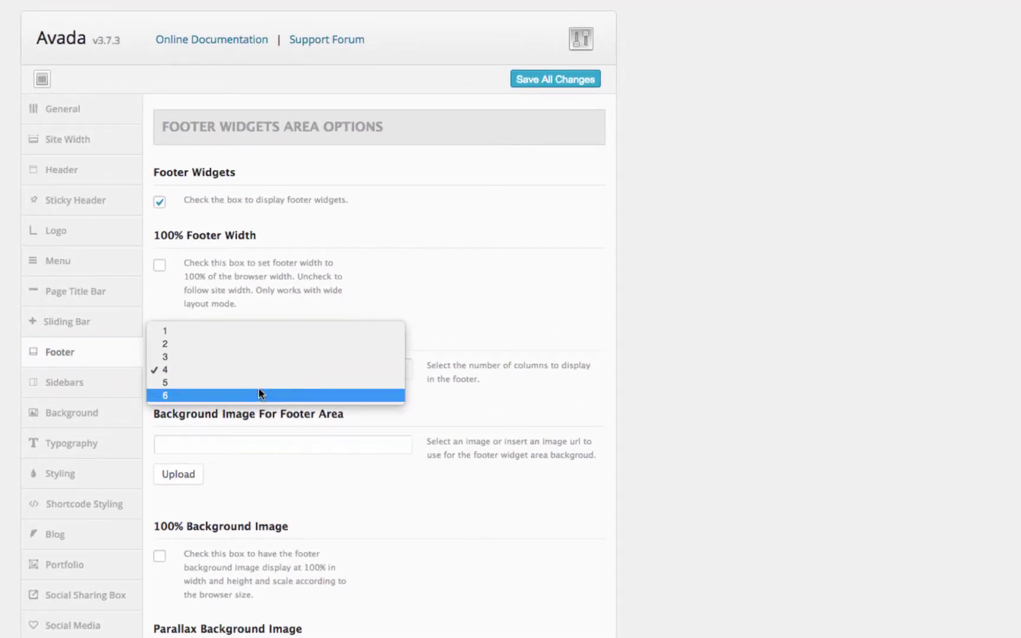
pyautogui.click(260, 377)
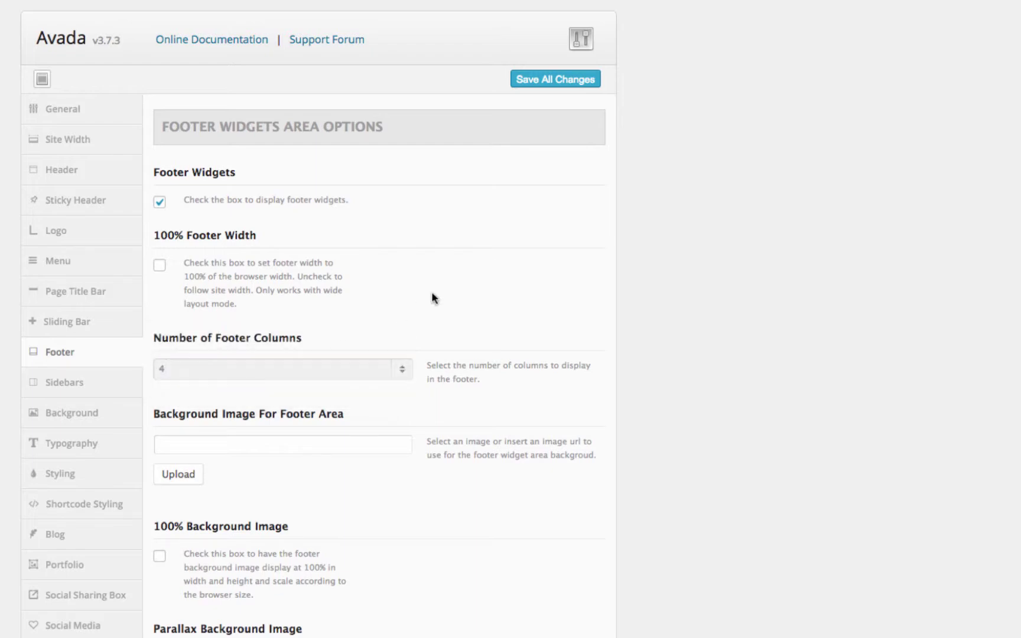
pyautogui.click(529, 78)
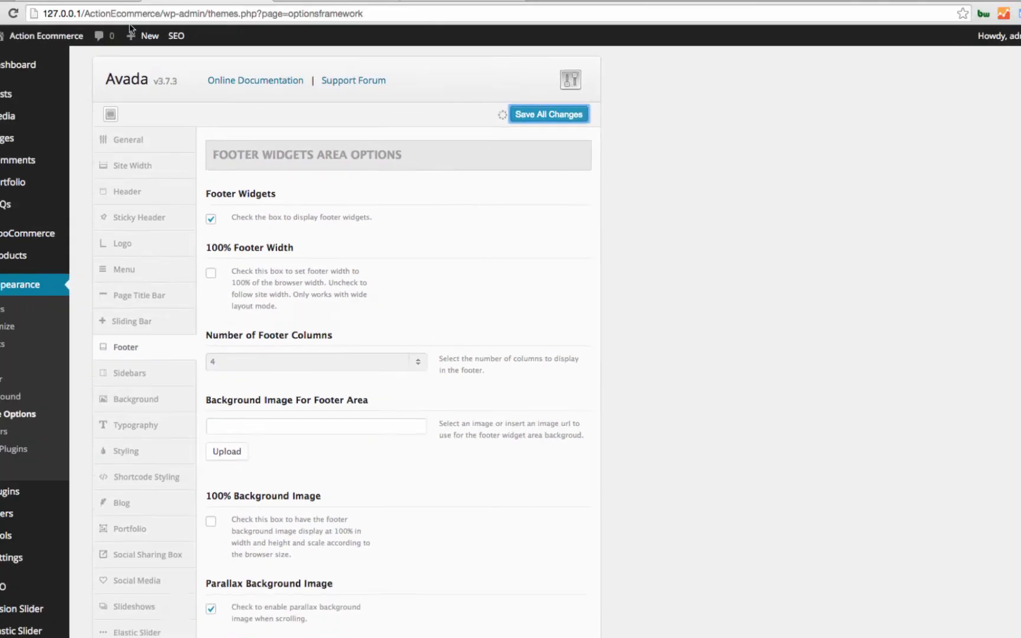
# Step: Add the WooCommerce Recently Viewed widget to Footer Widget 1, collapse it, and check the footer columns on the post page
pyautogui.click(118, 15)
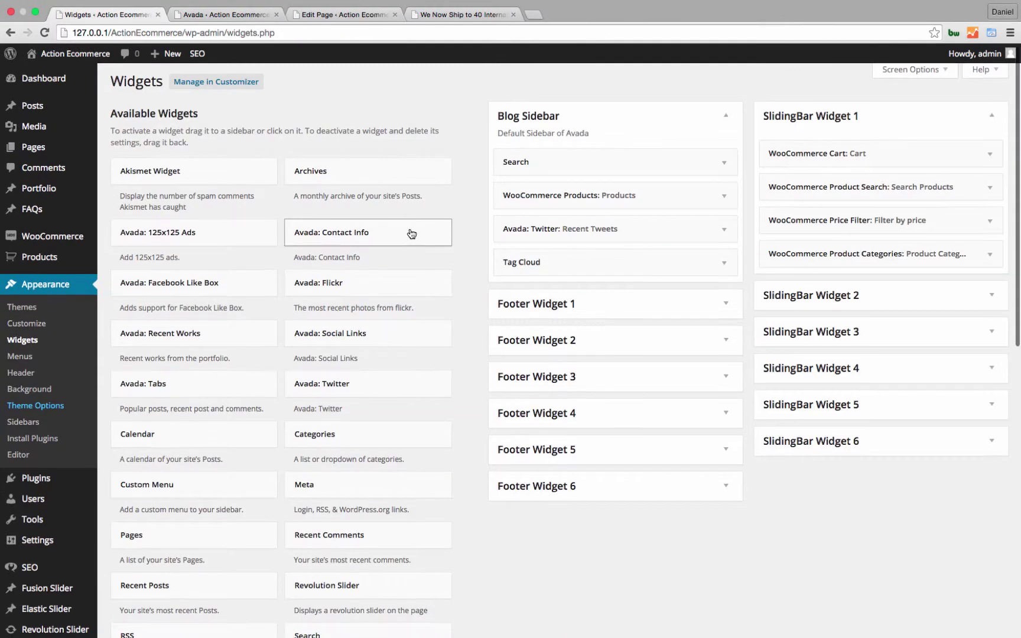
pyautogui.scroll(-1, 411, 233)
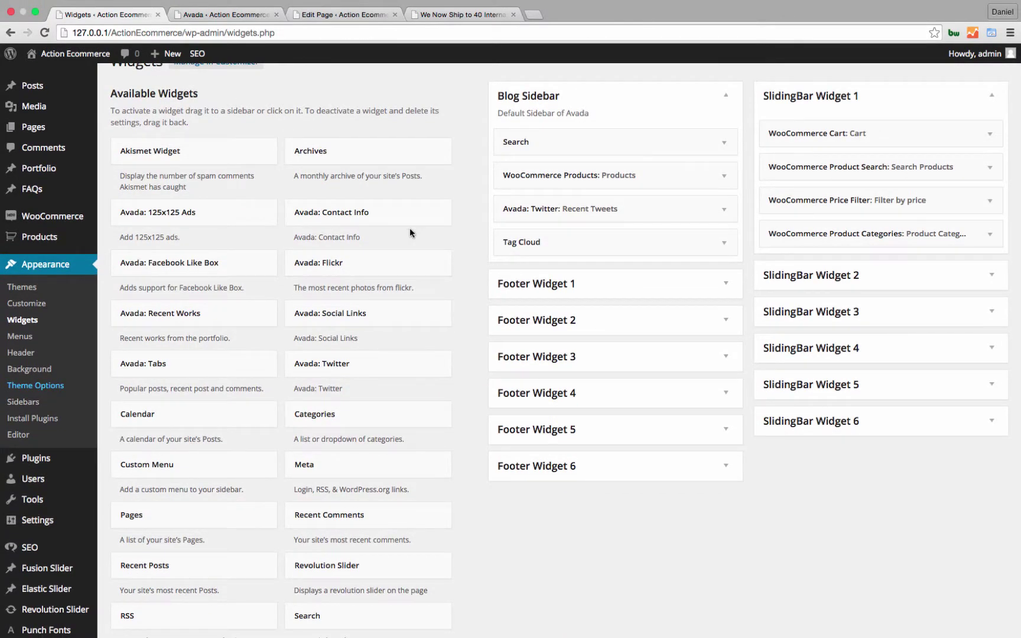
pyautogui.scroll(-10, 410, 229)
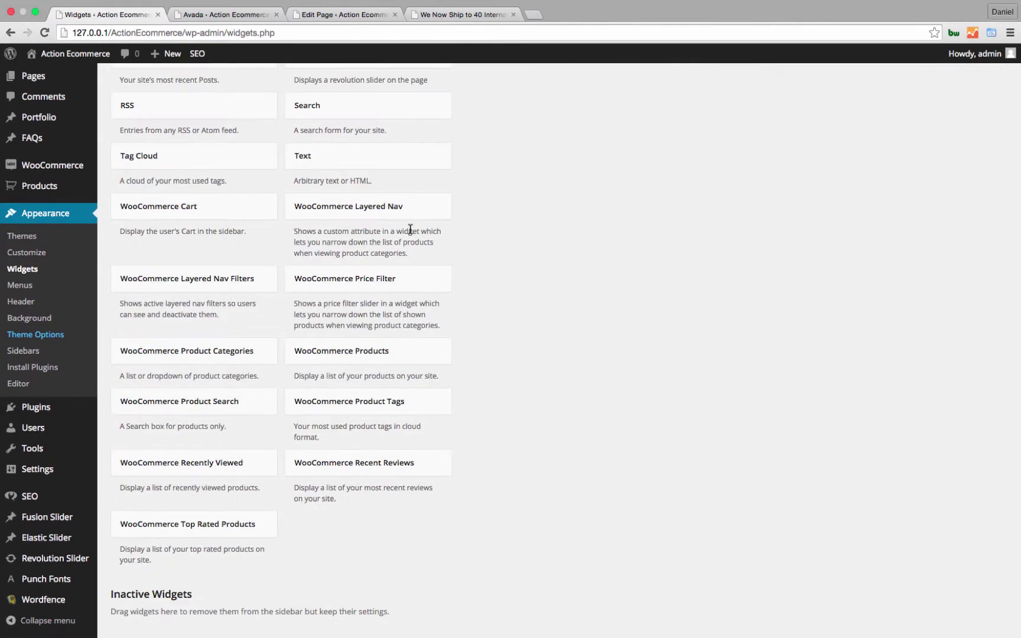
pyautogui.click(217, 466)
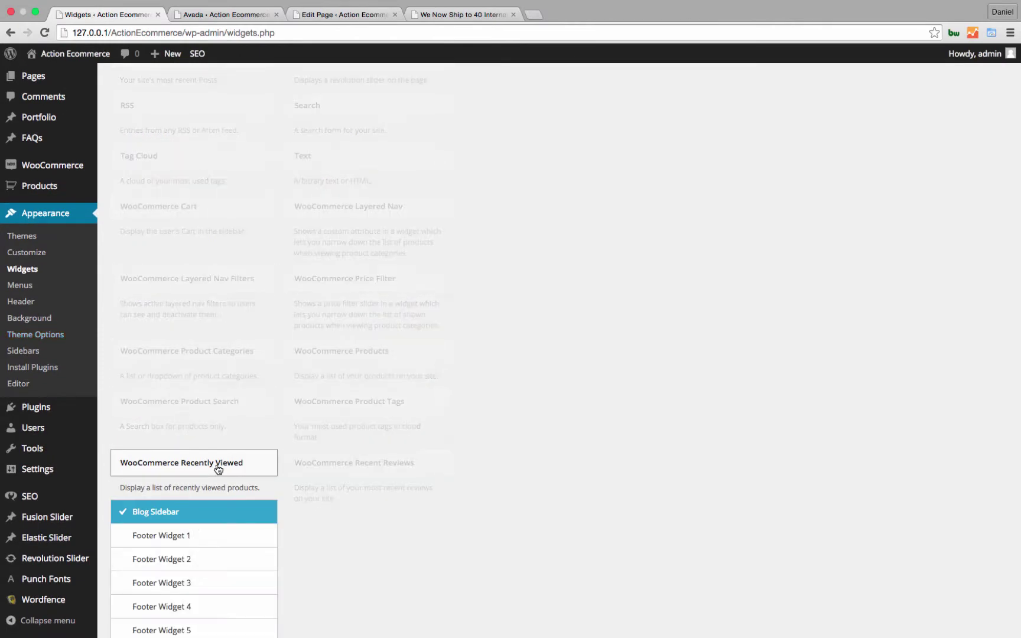
pyautogui.click(196, 511)
pyautogui.scroll(-5, 213, 473)
pyautogui.click(228, 454)
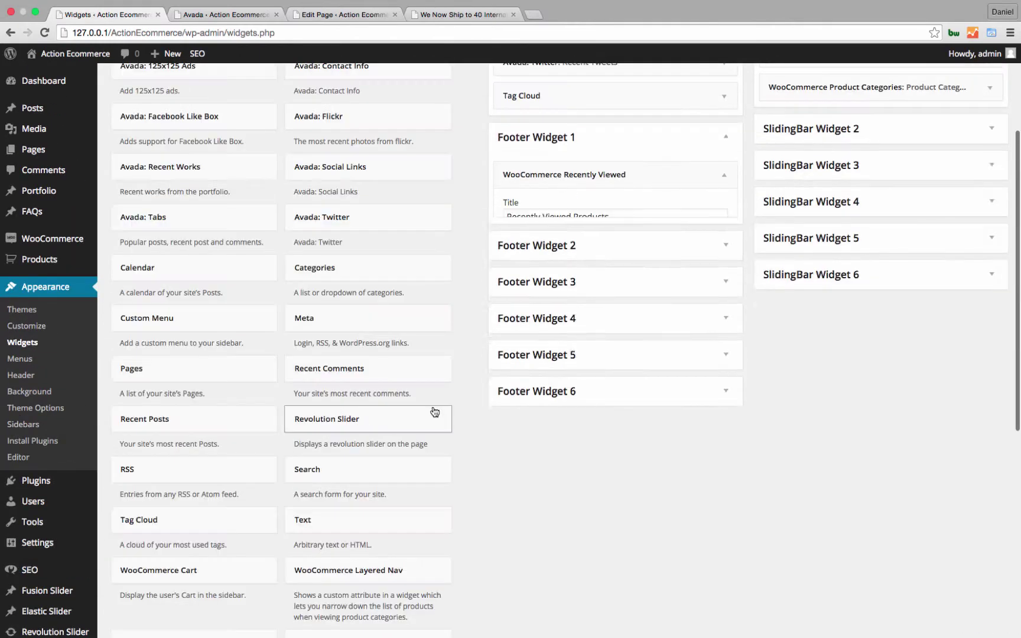
pyautogui.moveTo(524, 255); pyautogui.dragTo(496, 254)
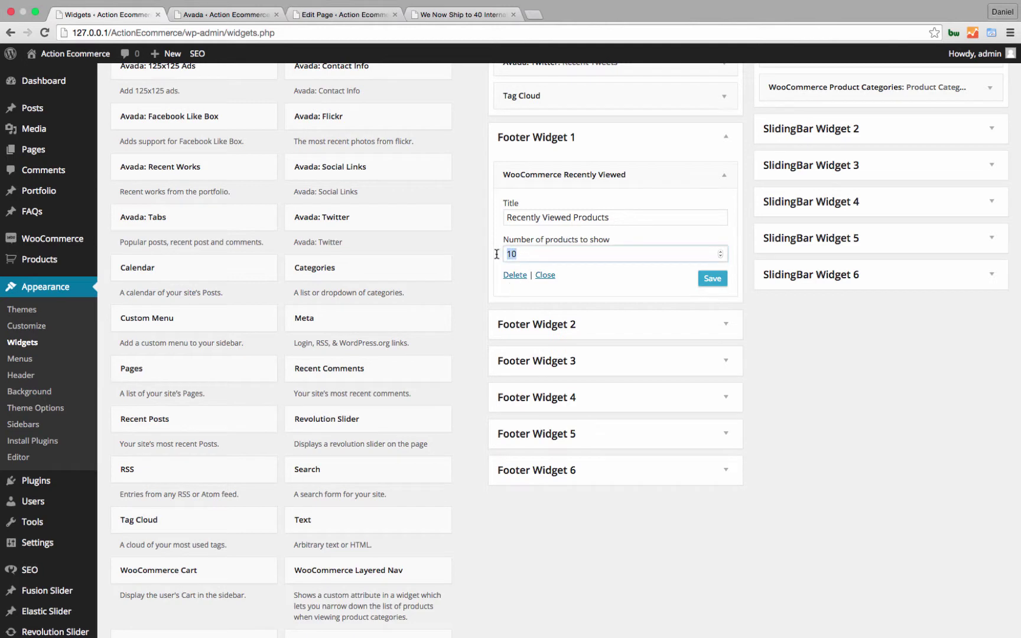
pyautogui.click(569, 174)
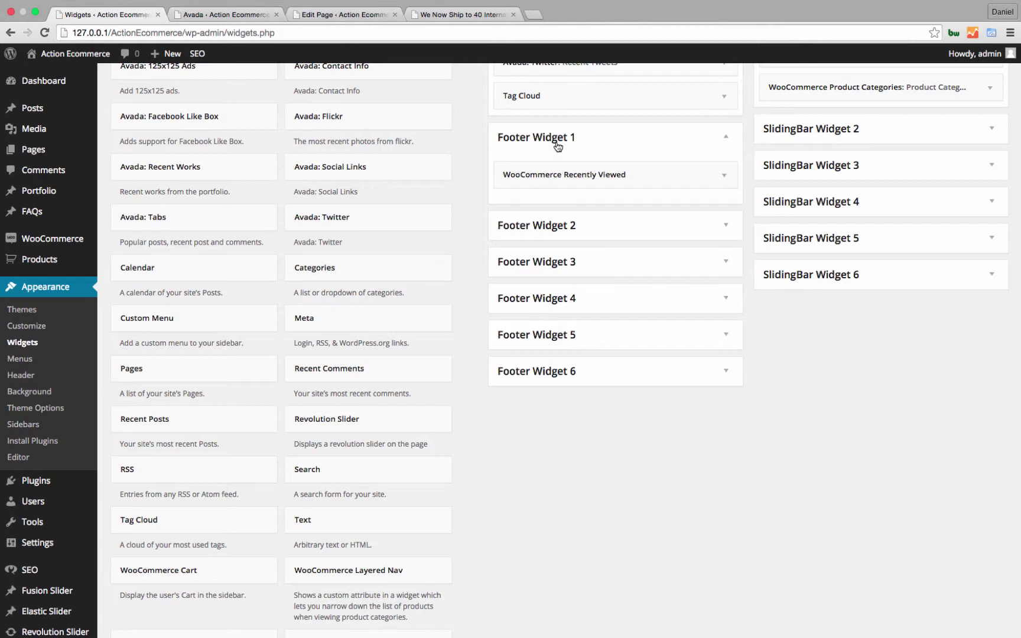
pyautogui.click(449, 14)
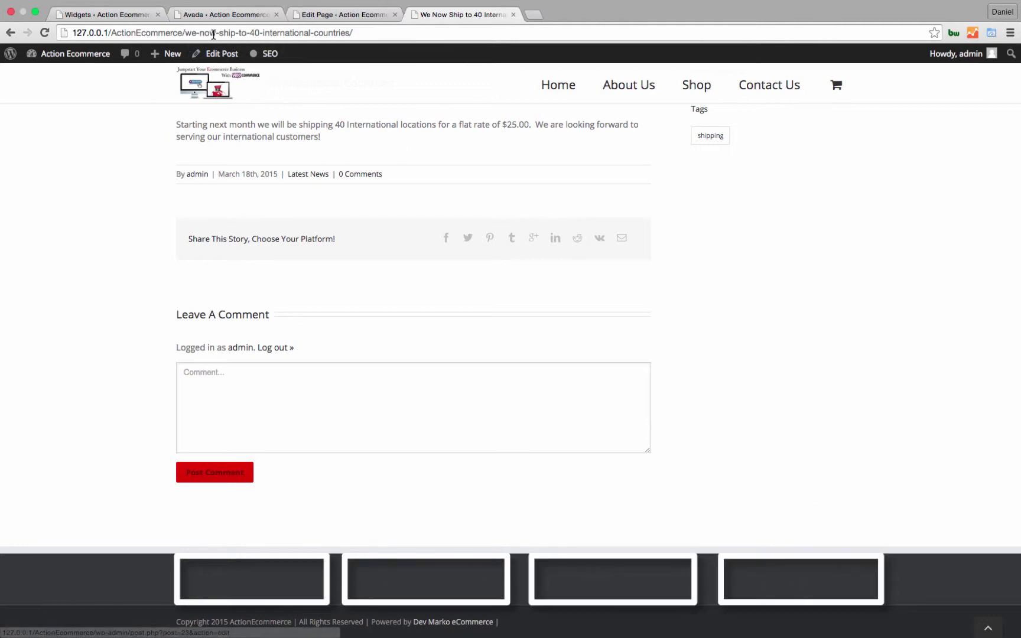
# Step: Return to the Widgets page and add the WooCommerce Top Rated Products widget to Footer Widget 2
pyautogui.click(106, 14)
pyautogui.scroll(-2, 341, 239)
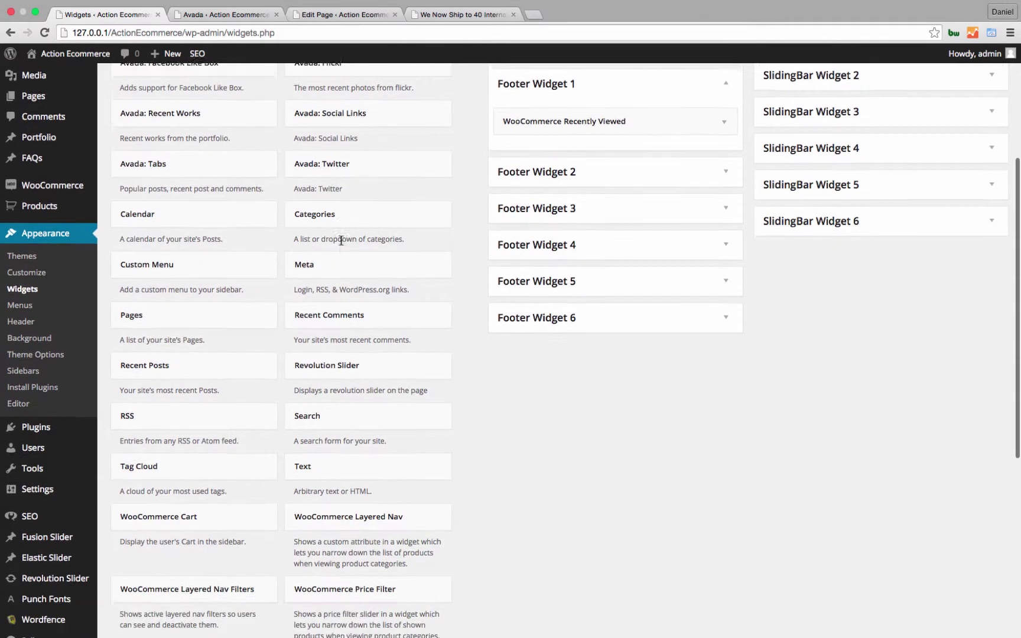
pyautogui.scroll(-8, 341, 242)
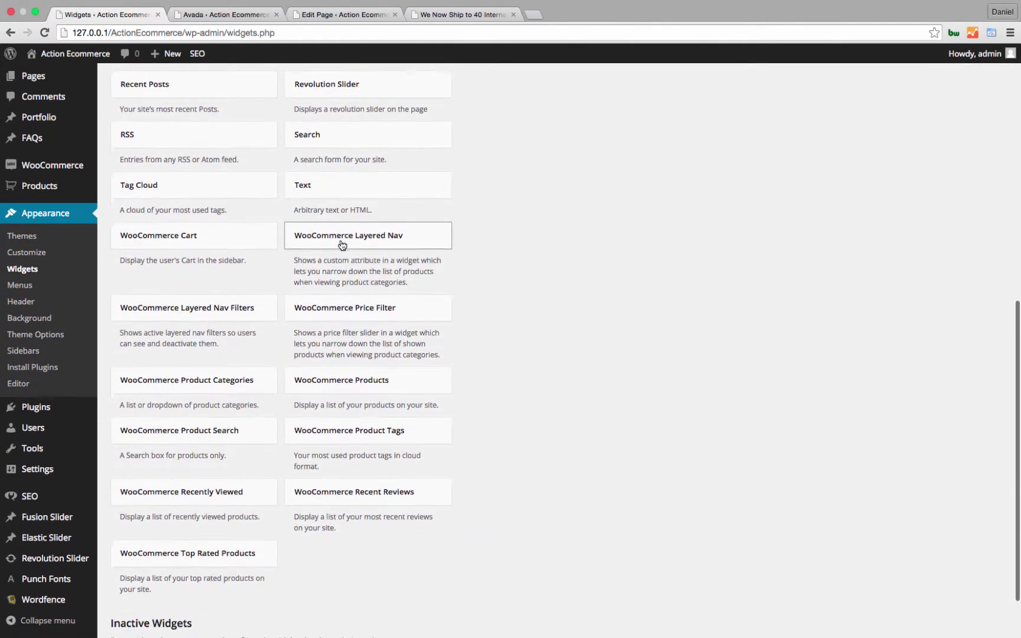
pyautogui.scroll(-4, 341, 244)
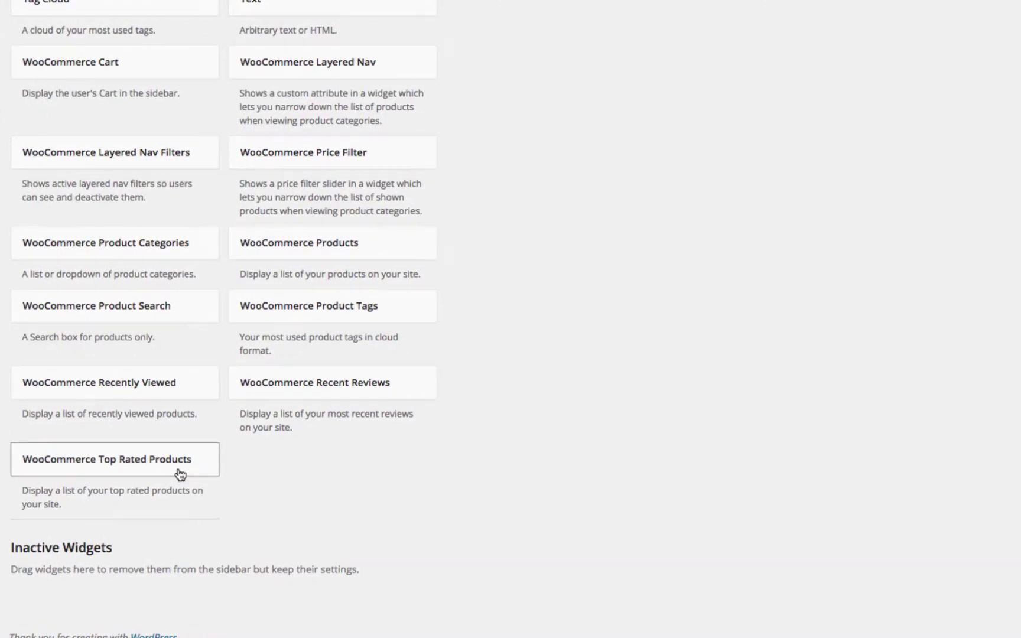
pyautogui.click(181, 474)
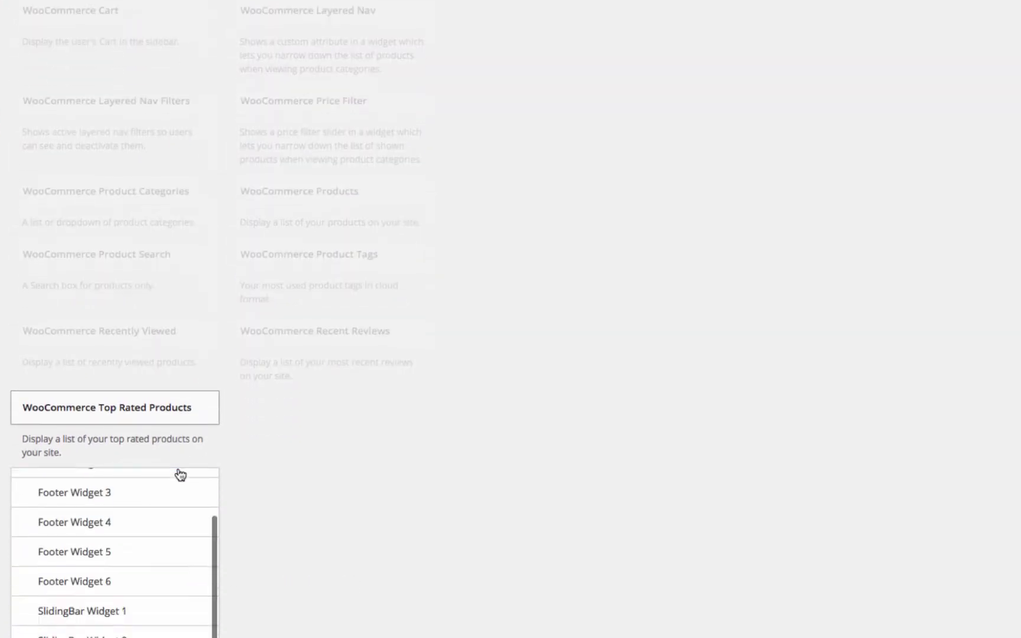
pyautogui.click(117, 509)
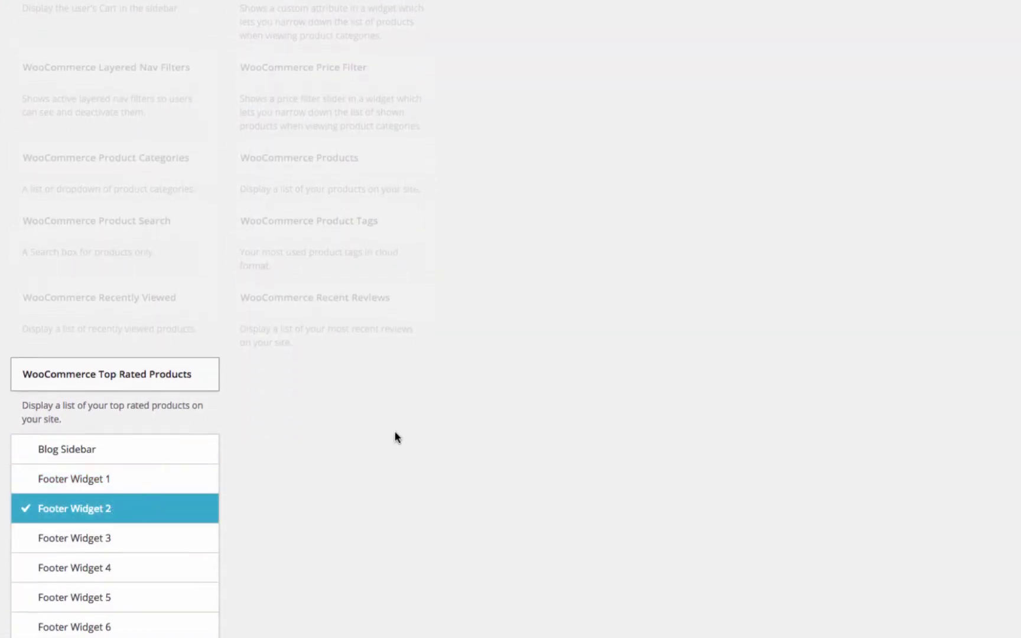
pyautogui.scroll(-4, 291, 449)
pyautogui.click(140, 481)
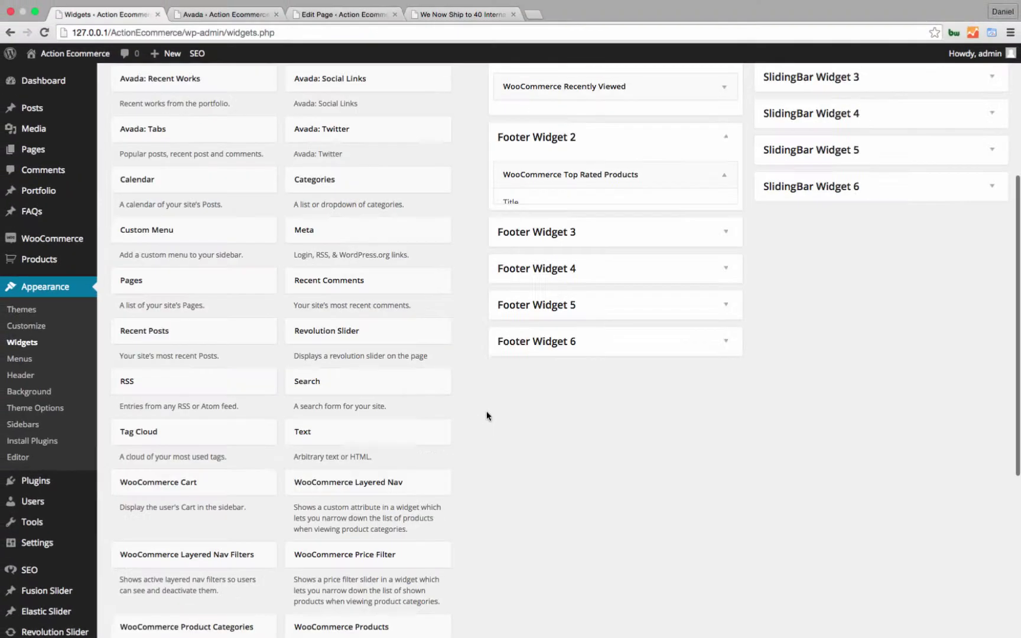
# Step: Add the WooCommerce Products widget to Footer Widget 3
pyautogui.scroll(-5, 487, 415)
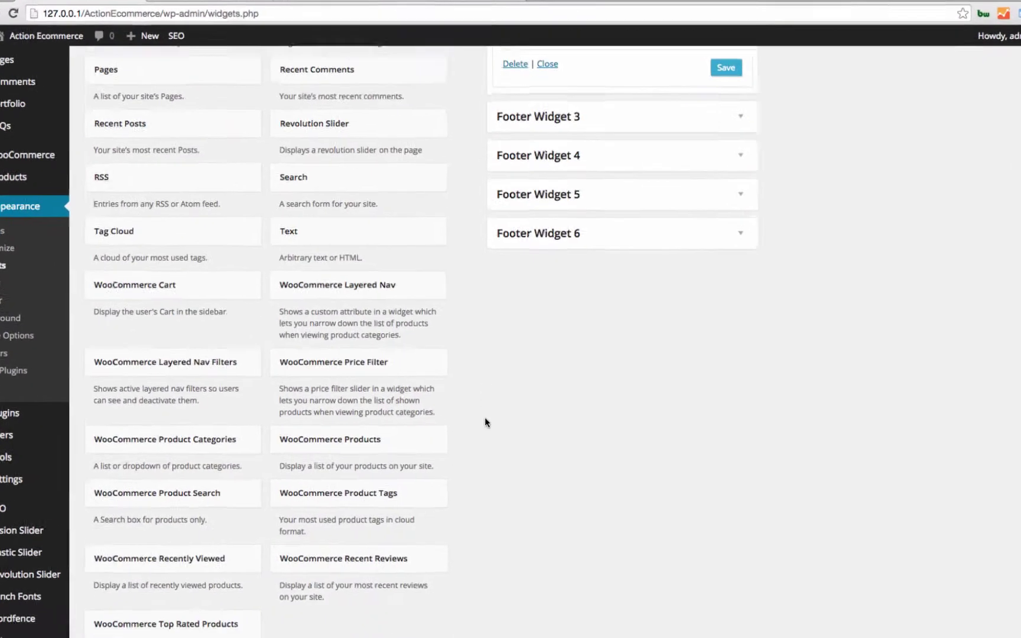
pyautogui.click(427, 390)
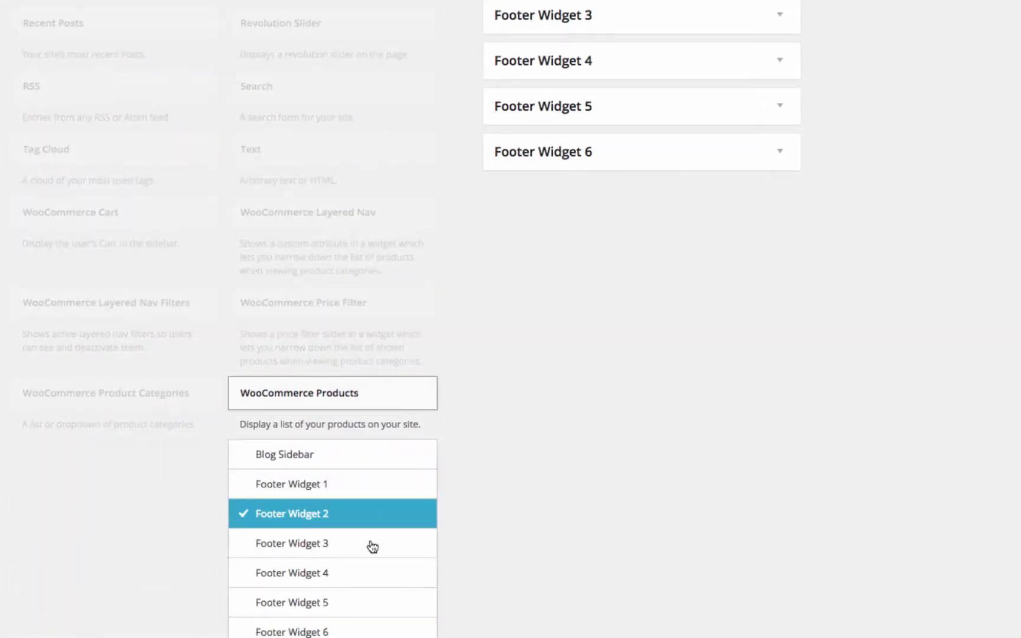
pyautogui.click(355, 549)
pyautogui.click(408, 637)
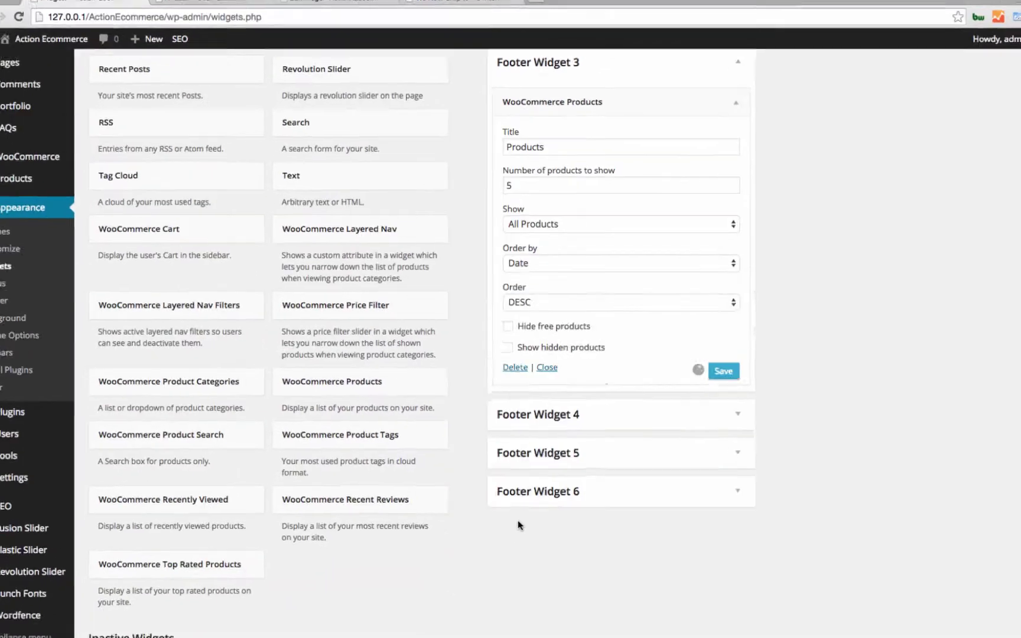
# Step: Set the Footer Widget 3 products widget to show Featured Products and collapse it
pyautogui.click(543, 256)
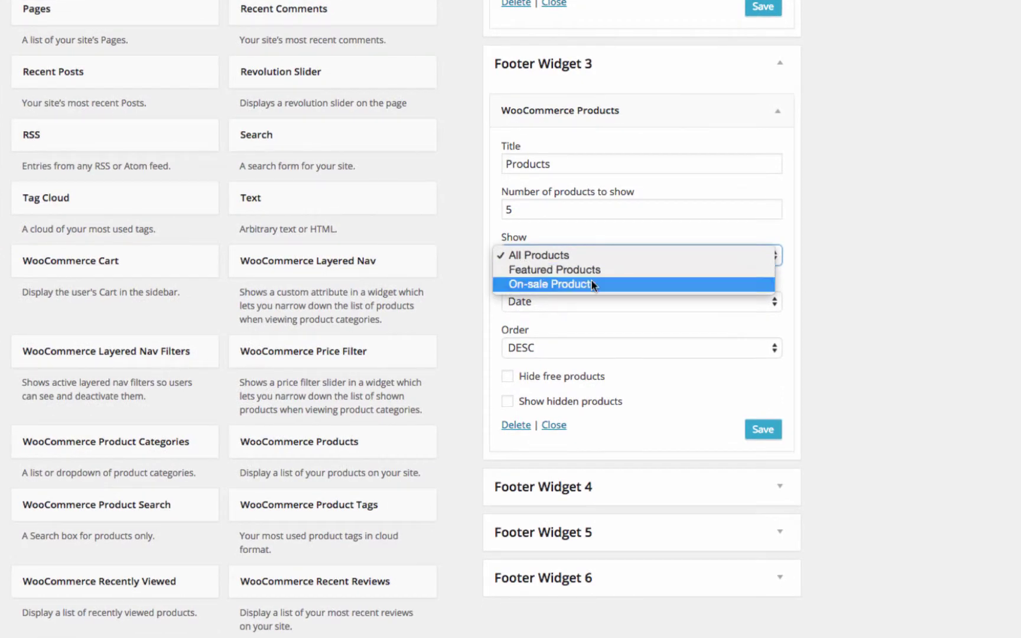
pyautogui.press('Escape')
pyautogui.press('Down')
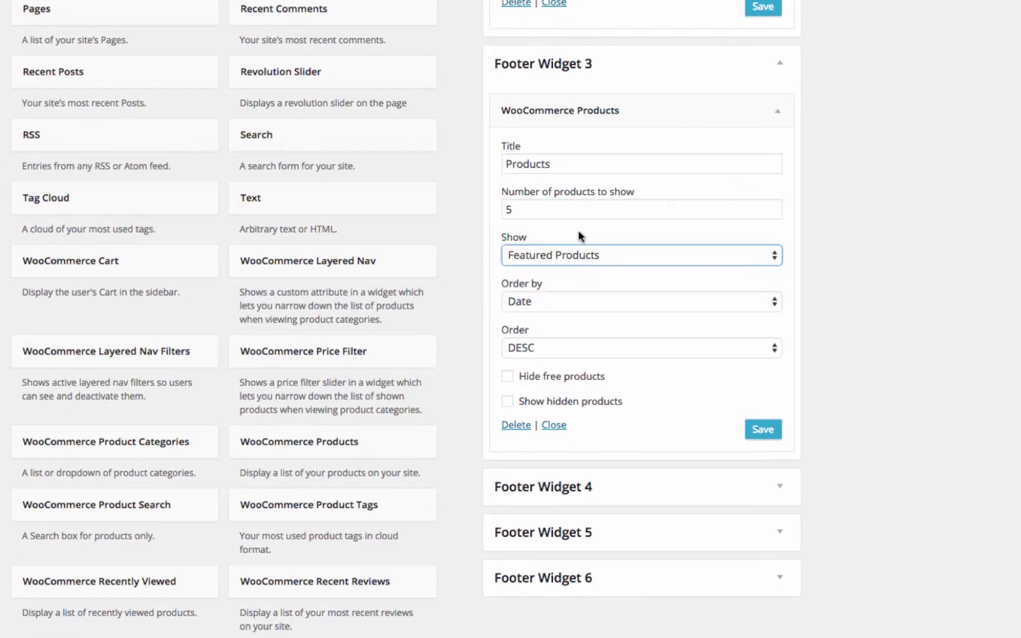
pyautogui.click(701, 105)
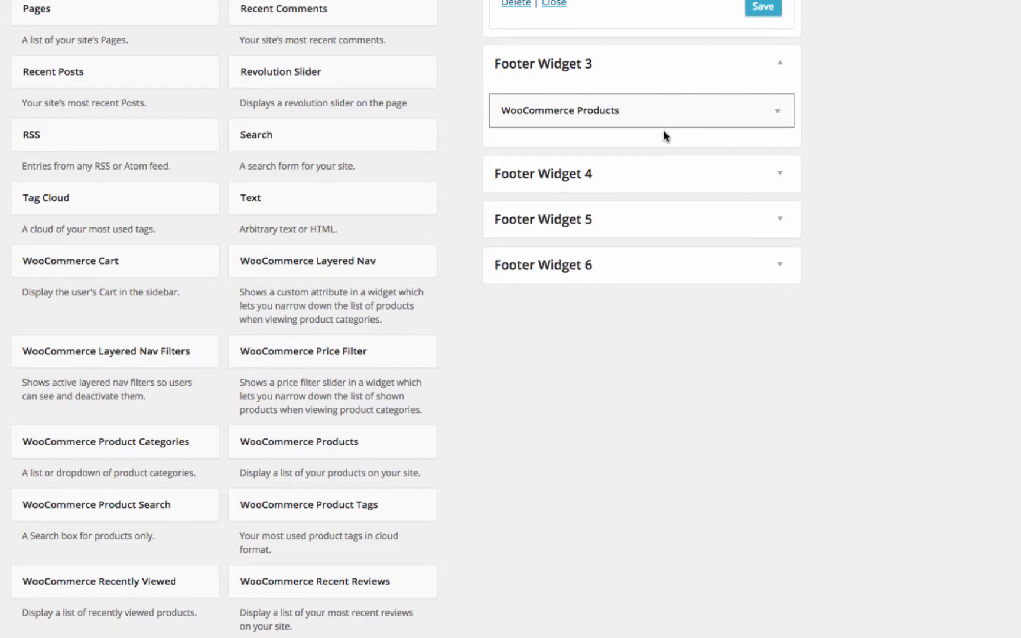
# Step: Expand Footer Widget 4 and add the Avada: Social Links widget to it
pyautogui.click(640, 174)
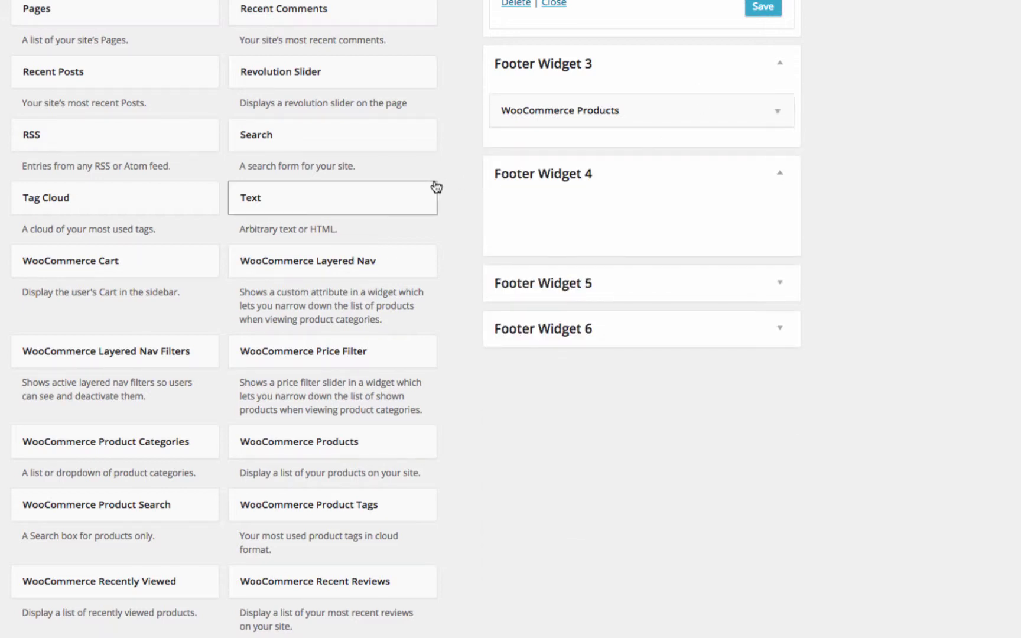
pyautogui.scroll(5, 436, 187)
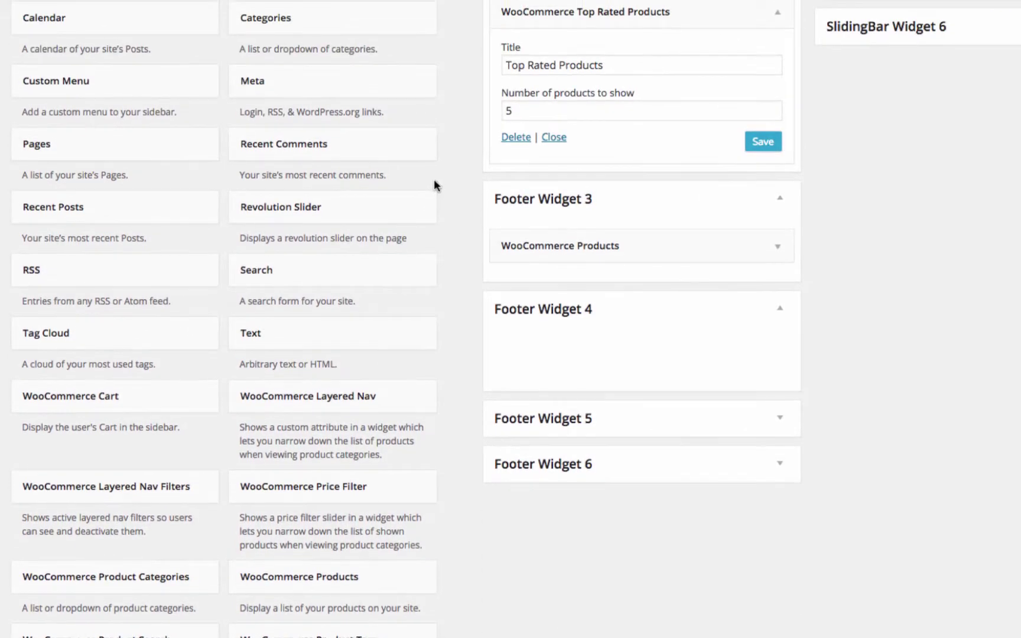
pyautogui.scroll(7, 437, 186)
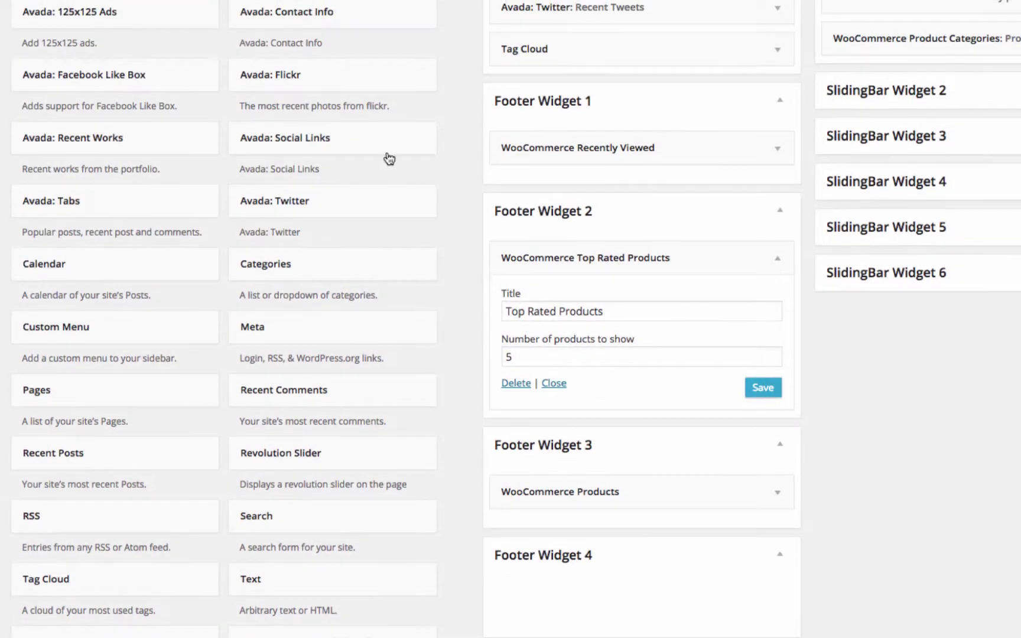
pyautogui.click(381, 154)
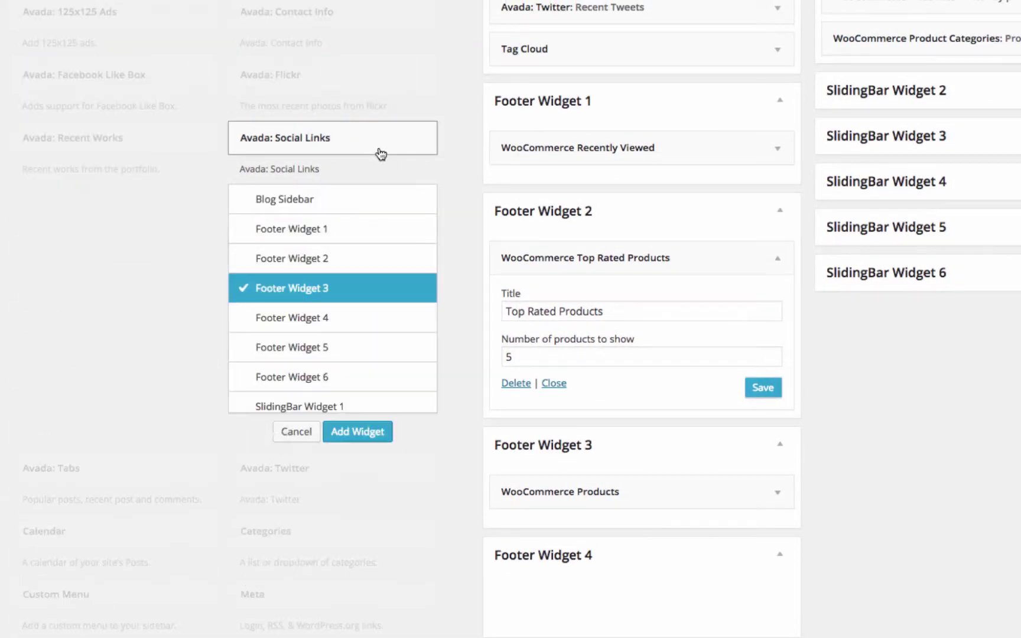
pyautogui.click(350, 319)
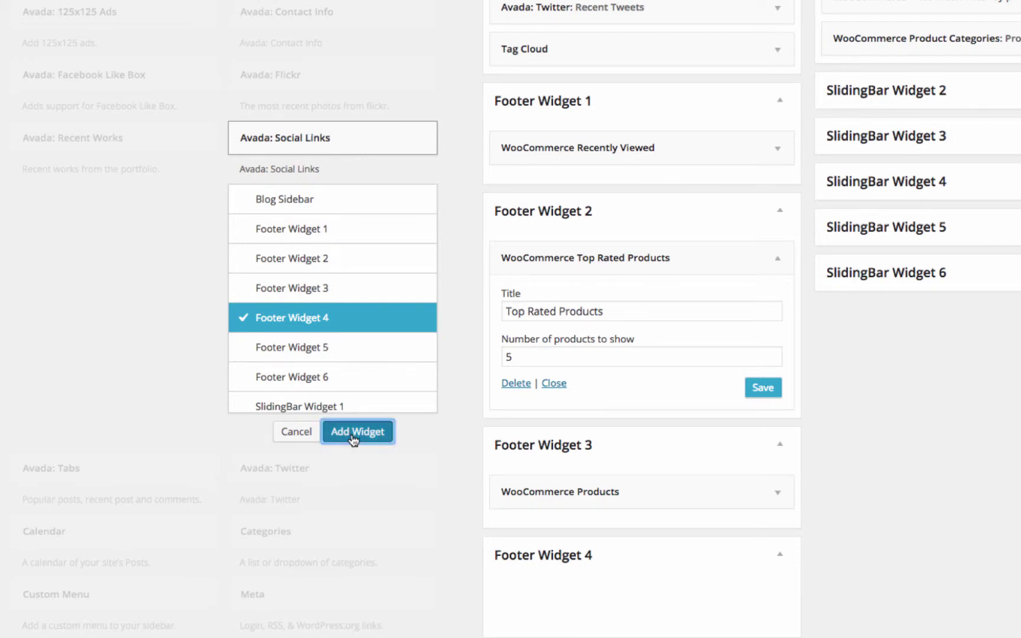
pyautogui.click(356, 432)
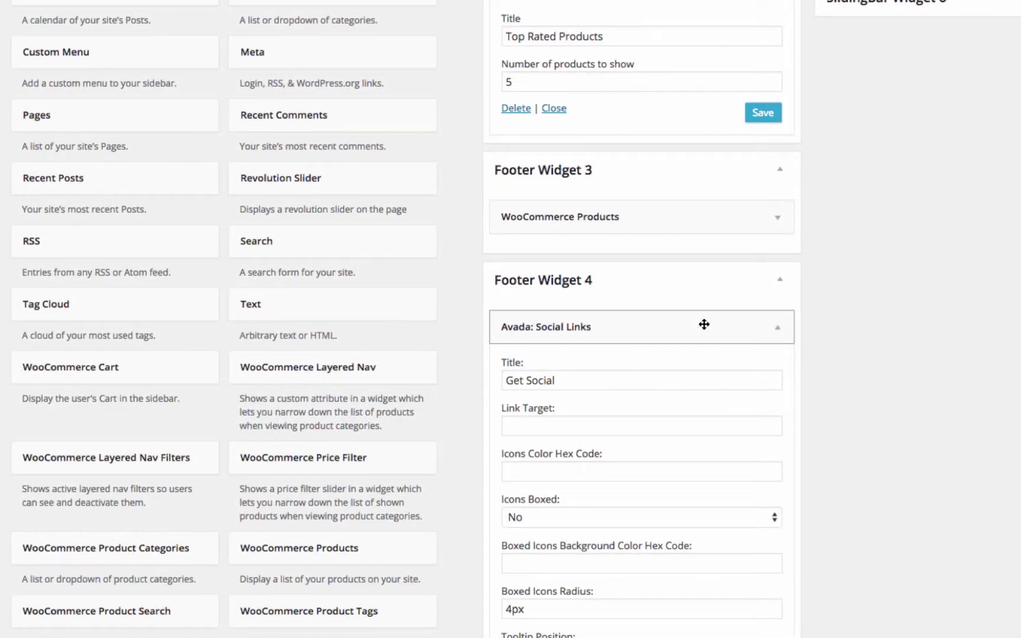
# Step: Save the Social Links widget in Footer Widget 4 with its default Get Social title, and collapse it
pyautogui.scroll(-5, 706, 328)
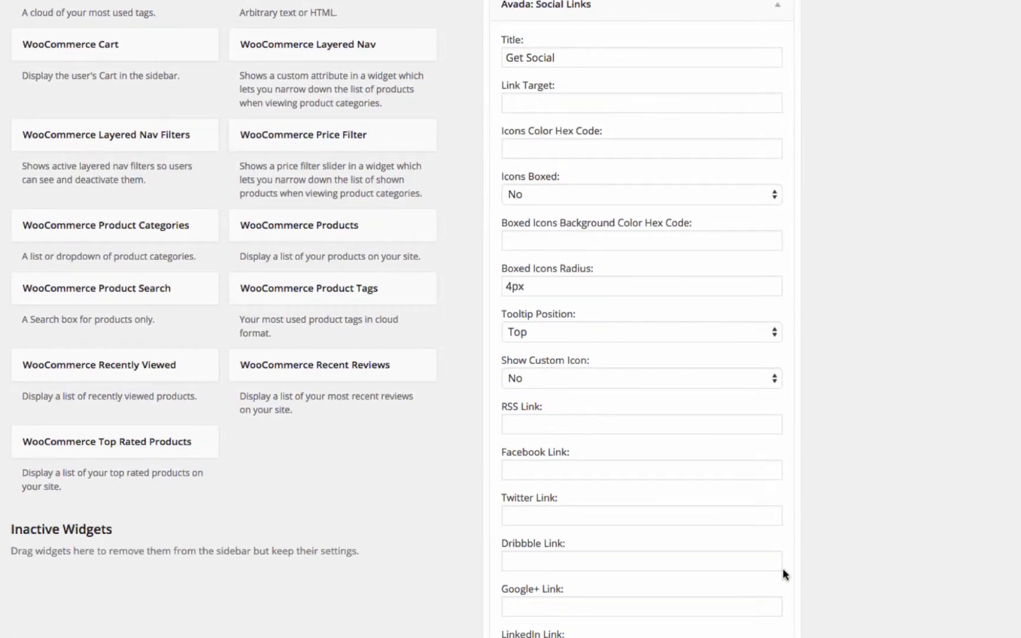
pyautogui.scroll(-15, 783, 570)
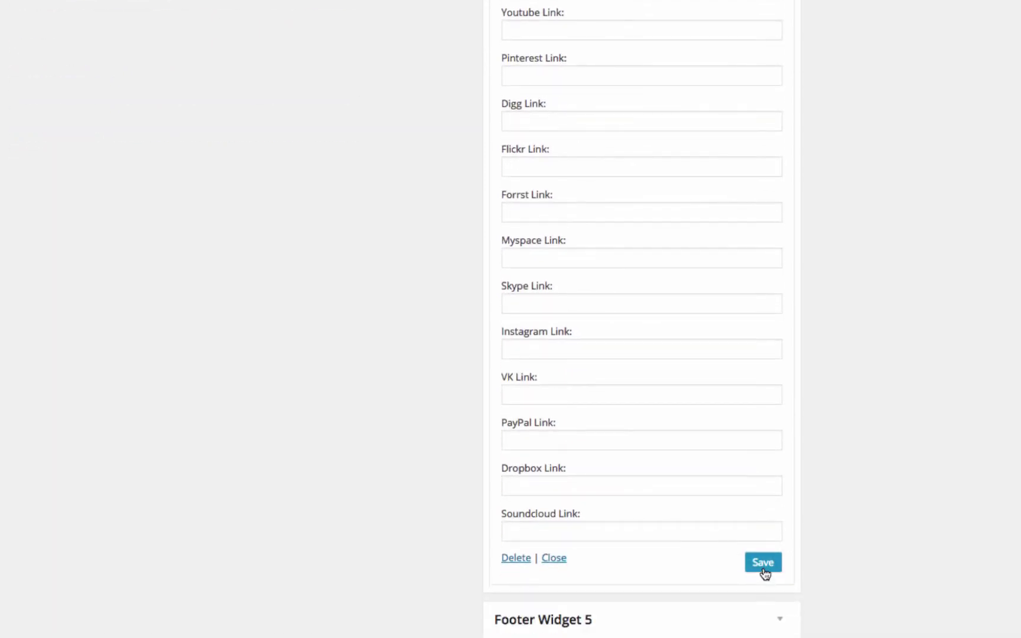
pyautogui.click(764, 563)
pyautogui.scroll(5, 741, 339)
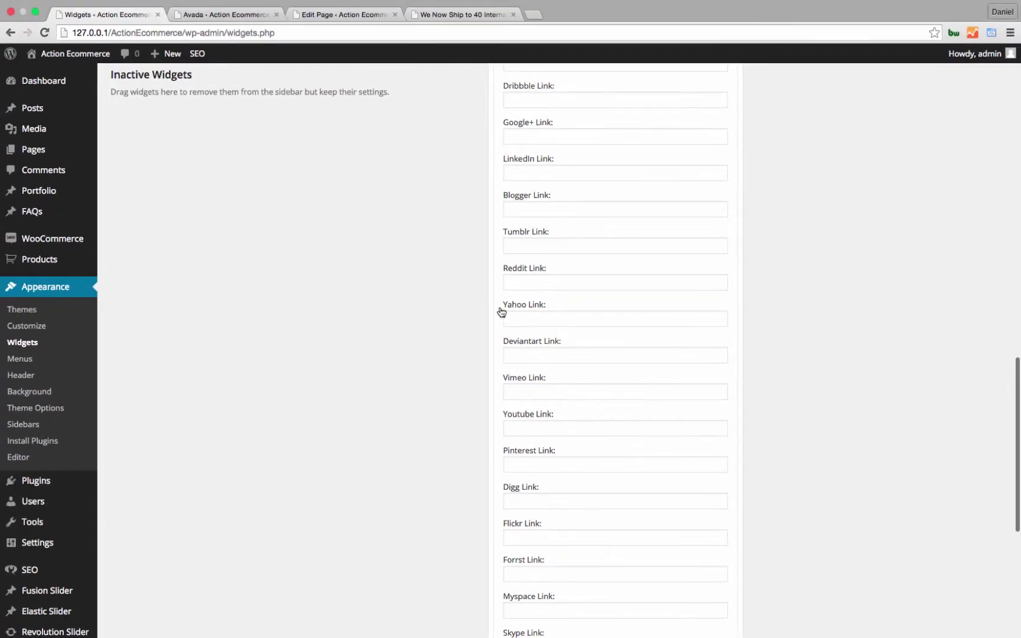
pyautogui.scroll(7, 591, 189)
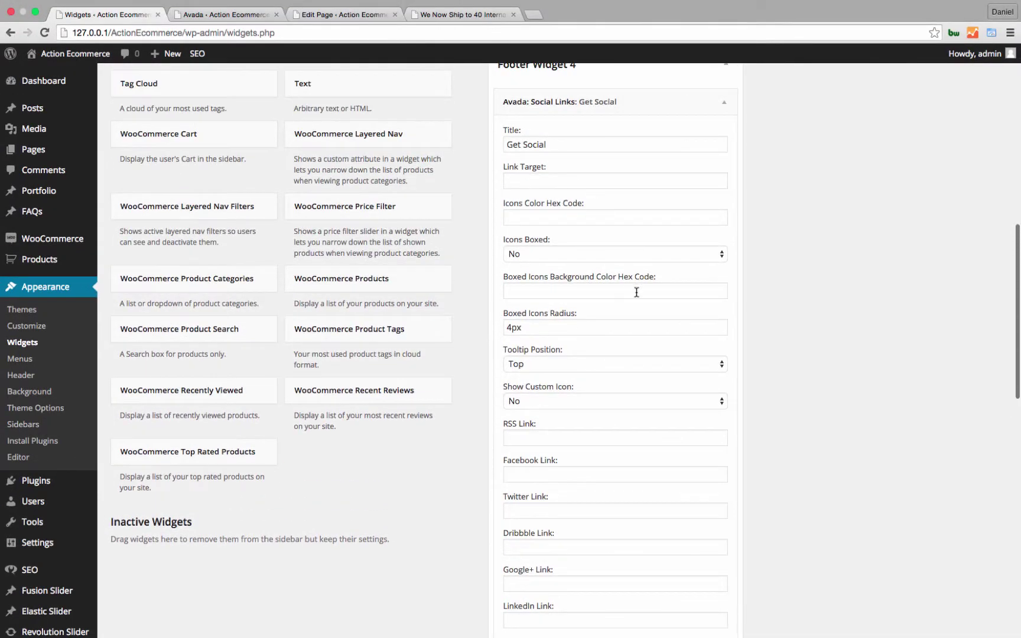
pyautogui.click(661, 98)
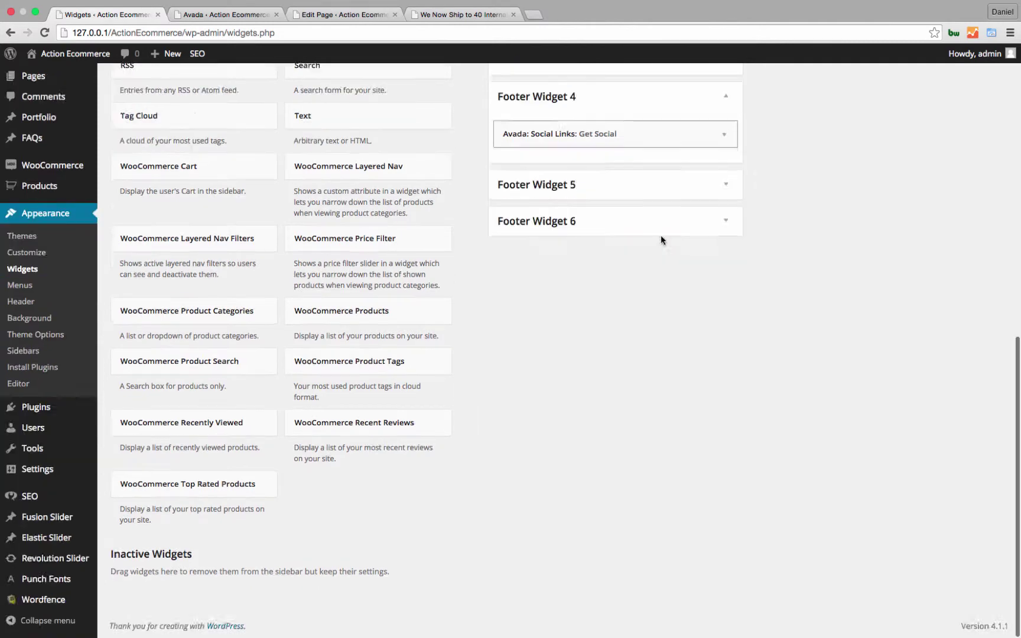
# Step: Reopen and save the WooCommerce Products widget in Footer Widget 3, and collapse that widget area
pyautogui.scroll(5, 661, 235)
pyautogui.click(711, 324)
pyautogui.scroll(-2, 713, 366)
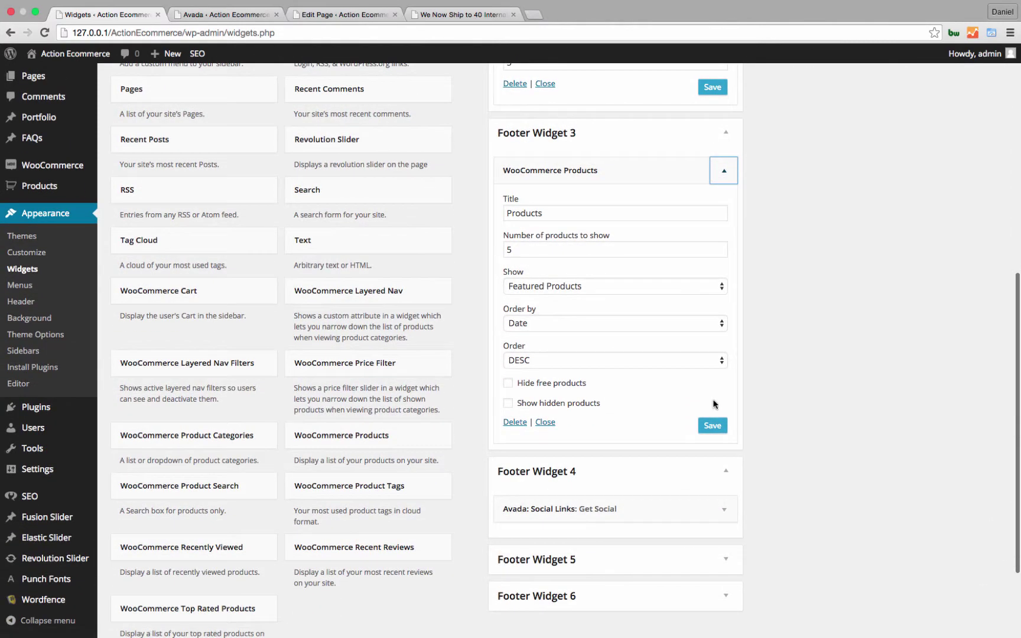
pyautogui.click(713, 425)
pyautogui.scroll(5, 712, 413)
pyautogui.click(690, 383)
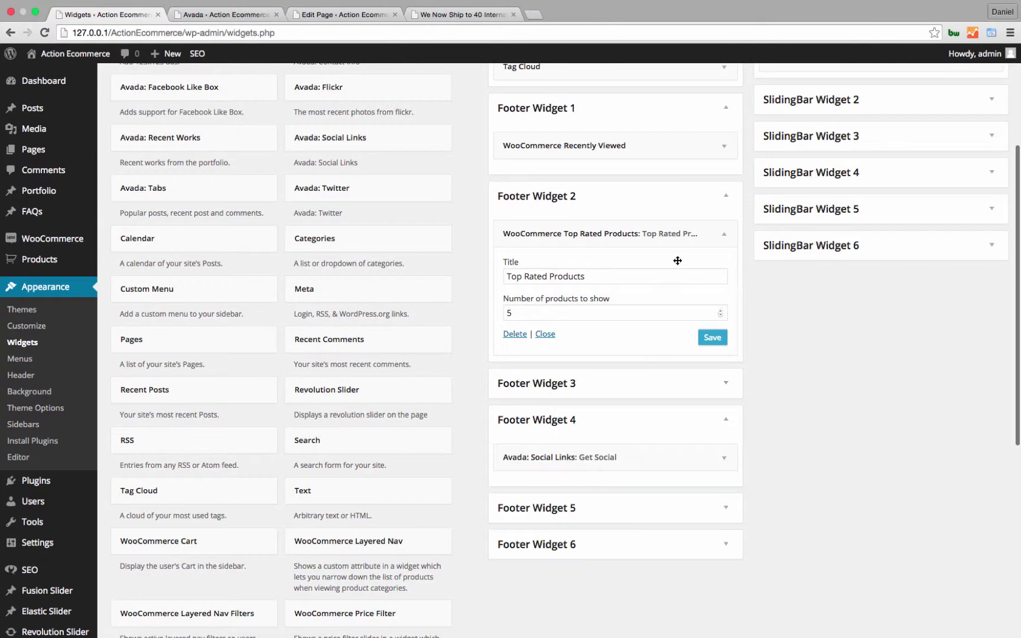
# Step: Collapse the Top Rated Products widget in Footer Widget 2 and save the Recently Viewed widget in Footer Widget 1
pyautogui.click(661, 233)
pyautogui.click(657, 148)
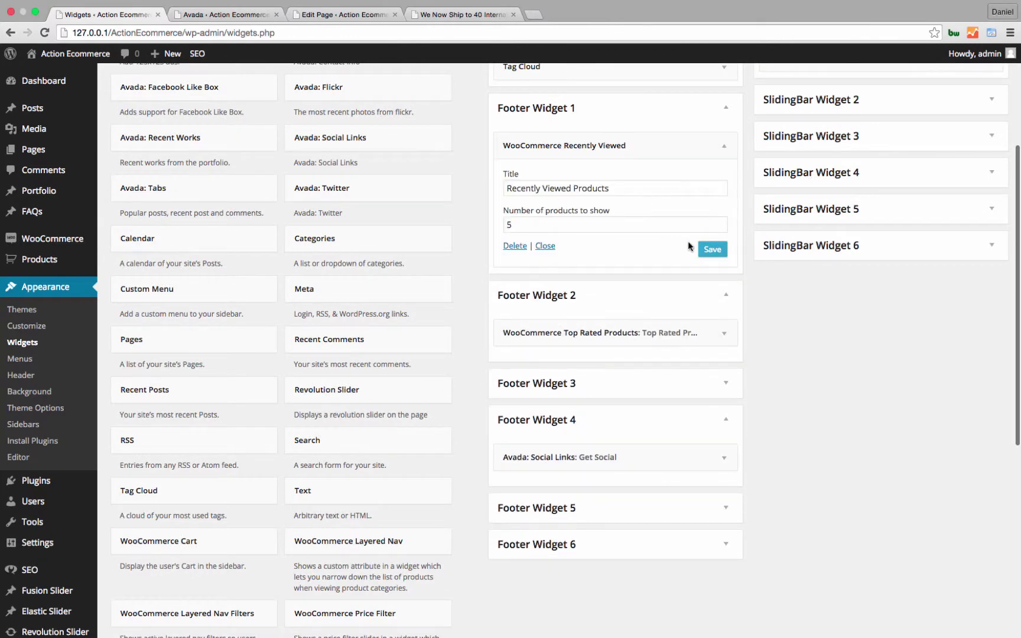
pyautogui.click(707, 249)
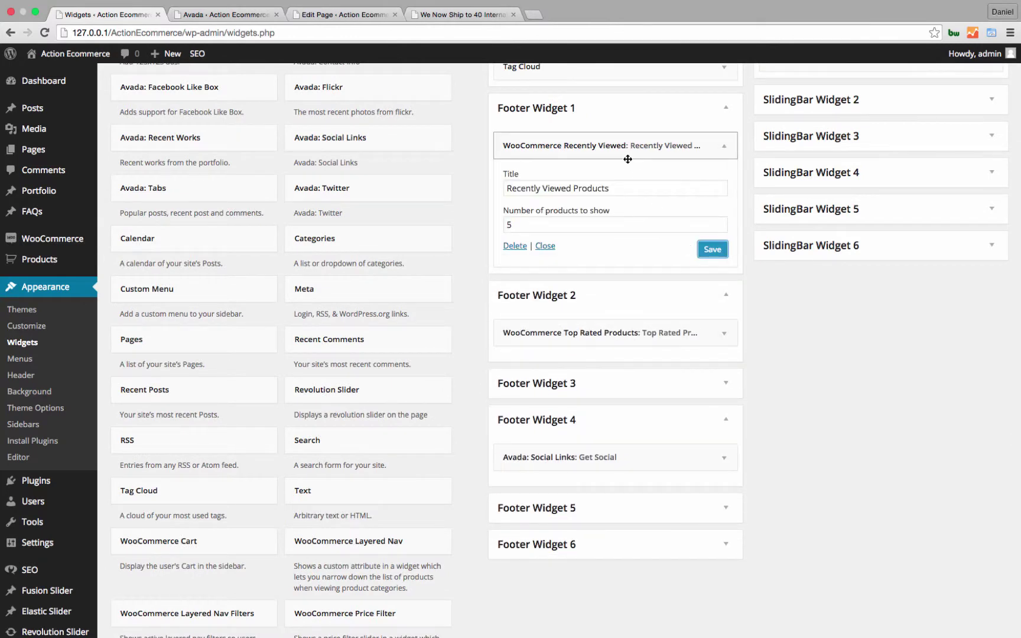
# Step: Reload the shipping post page to check its footer columns, and return to the Widgets page
pyautogui.click(467, 14)
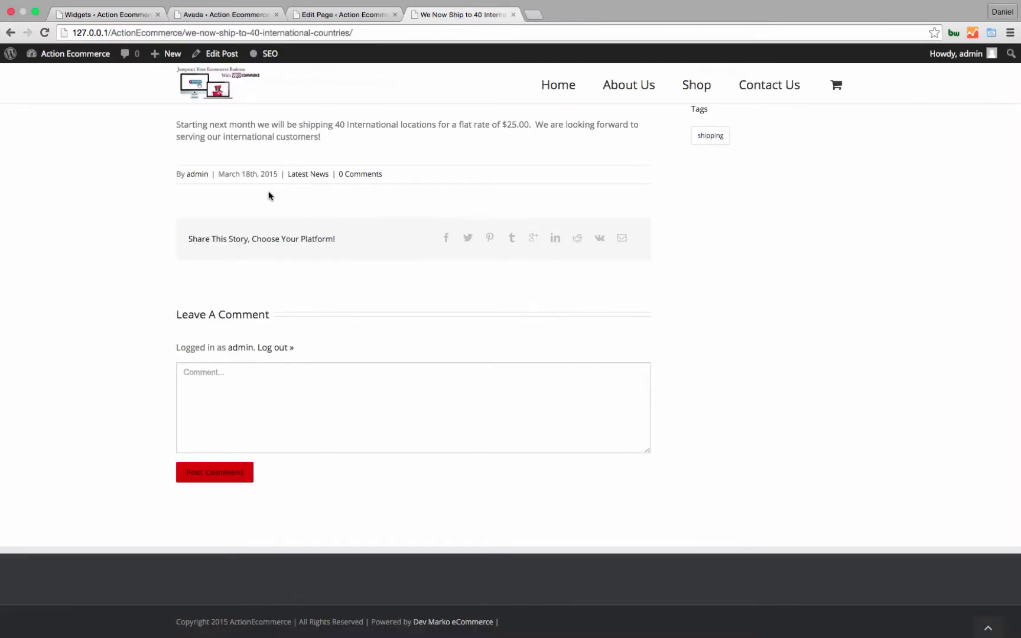
pyautogui.click(44, 33)
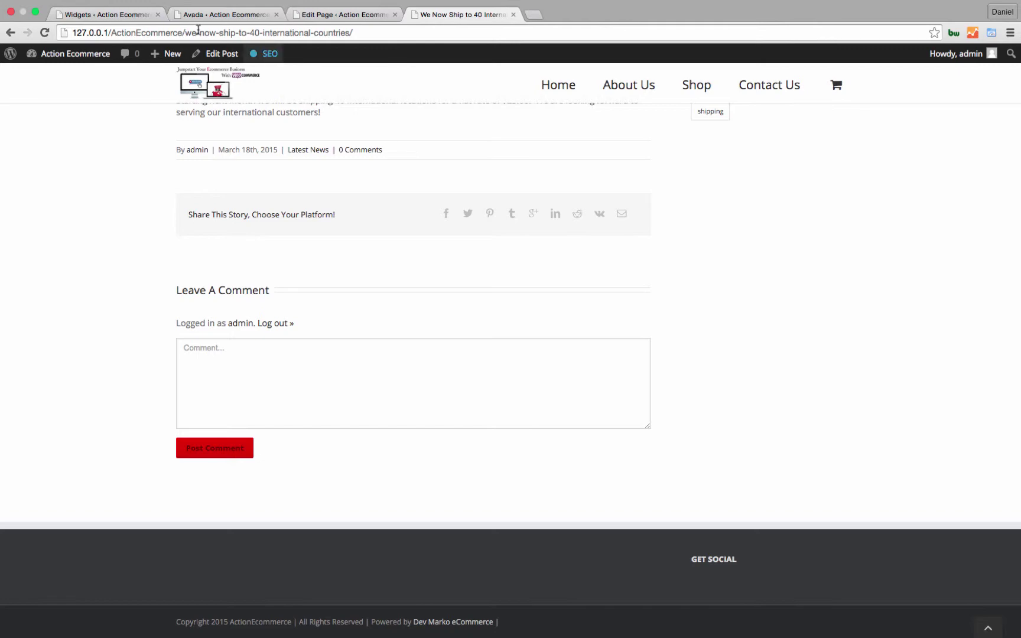
pyautogui.click(106, 14)
pyautogui.scroll(5, 348, 214)
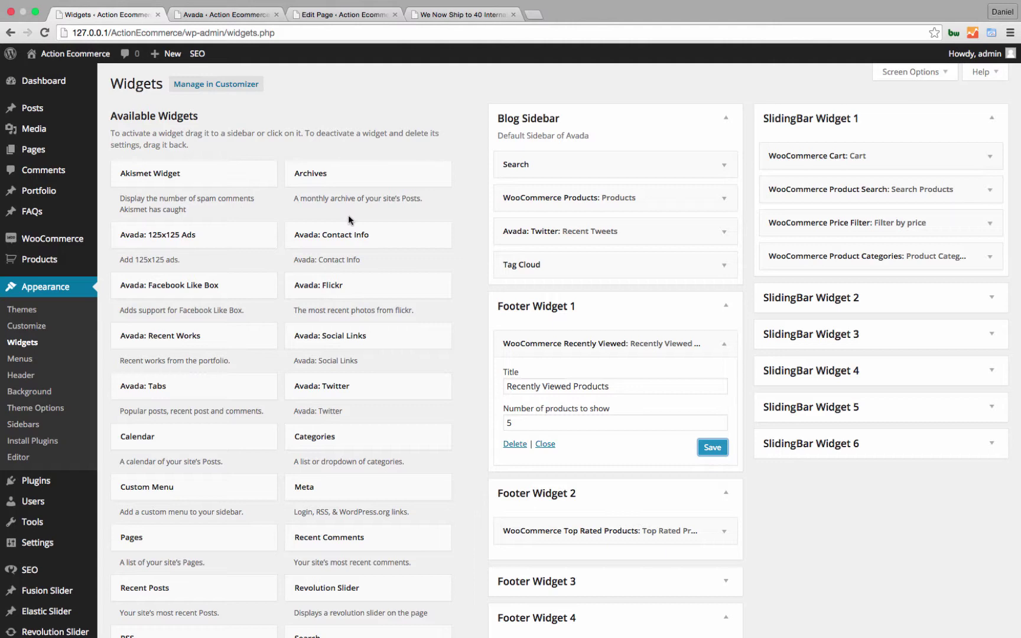
# Step: In the Avada theme options for Sidebars, review the Global Sidebar 1 choices for Pages and save all changes
pyautogui.click(200, 16)
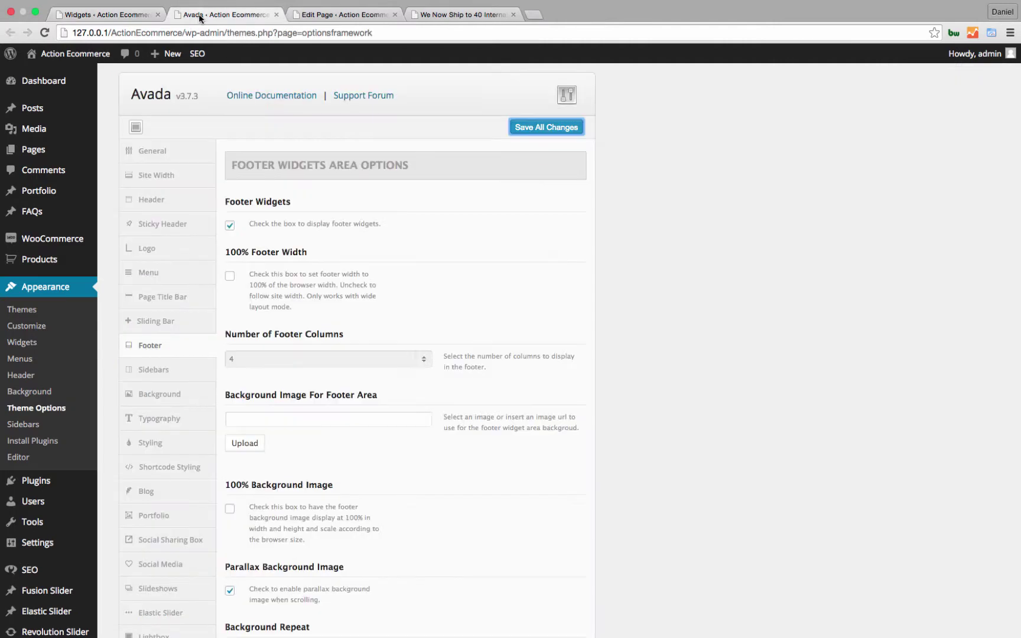
pyautogui.scroll(-1, 236, 208)
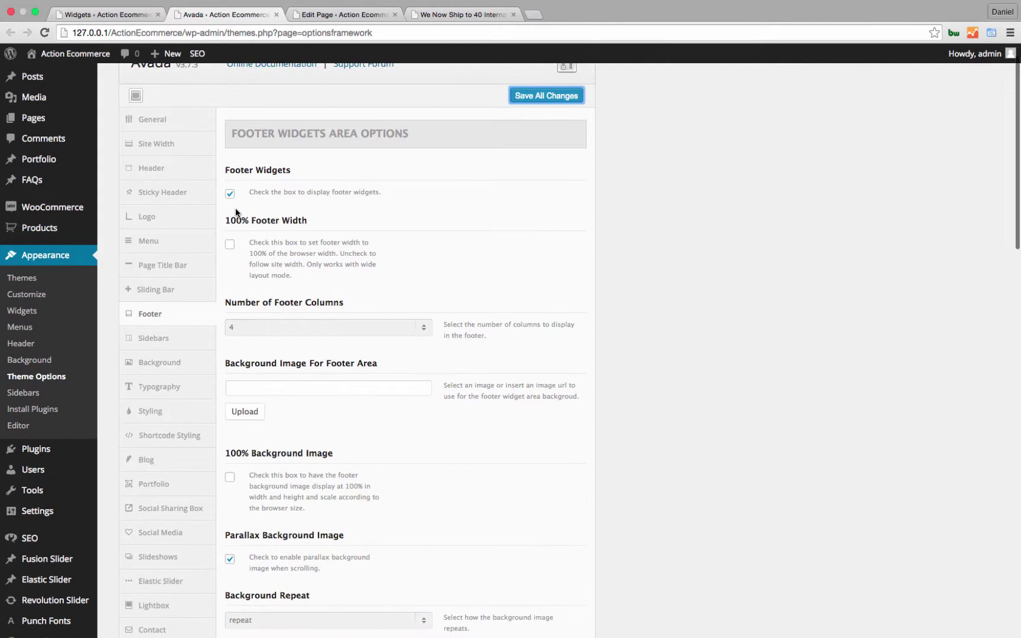
pyautogui.click(182, 317)
pyautogui.click(150, 347)
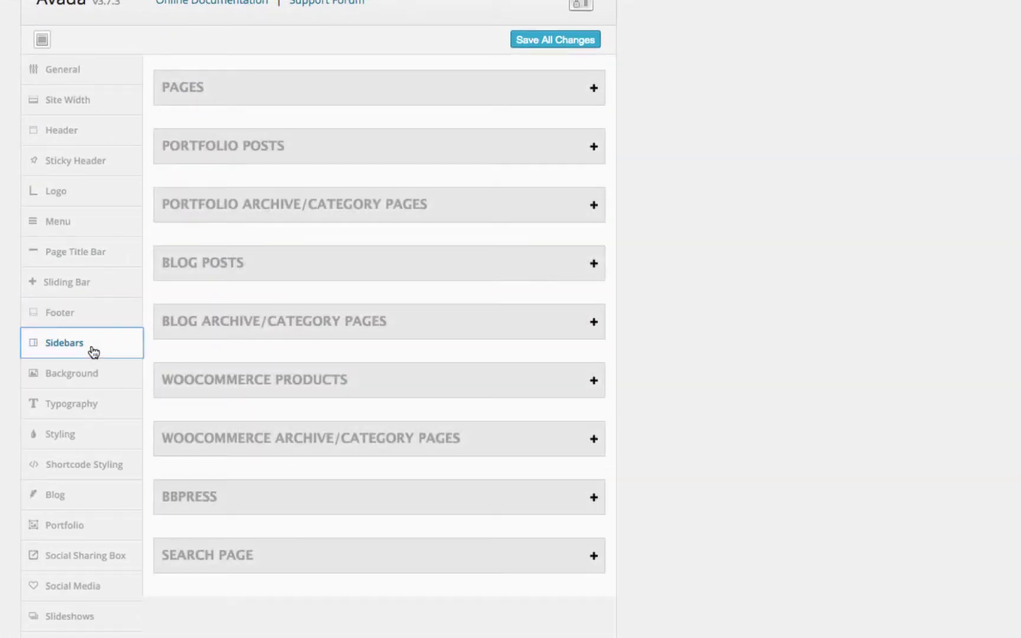
pyautogui.click(211, 95)
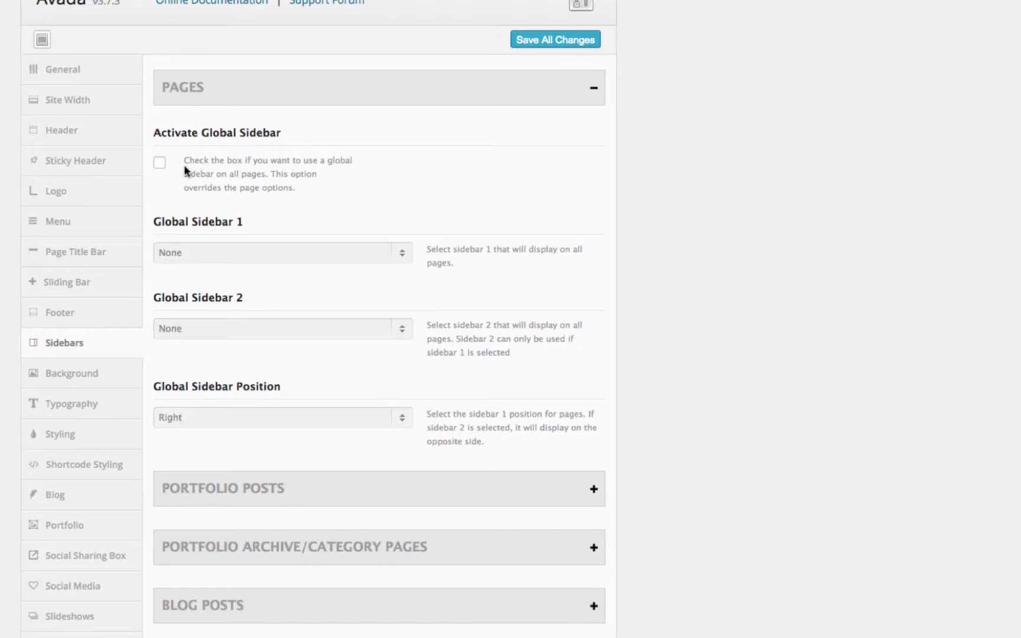
pyautogui.click(243, 256)
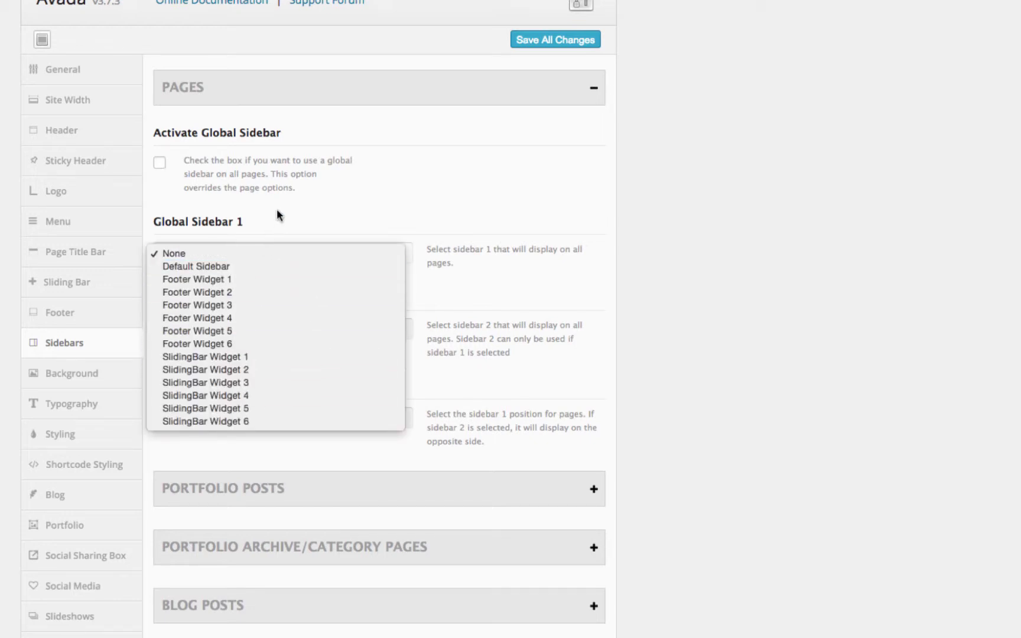
pyautogui.click(556, 40)
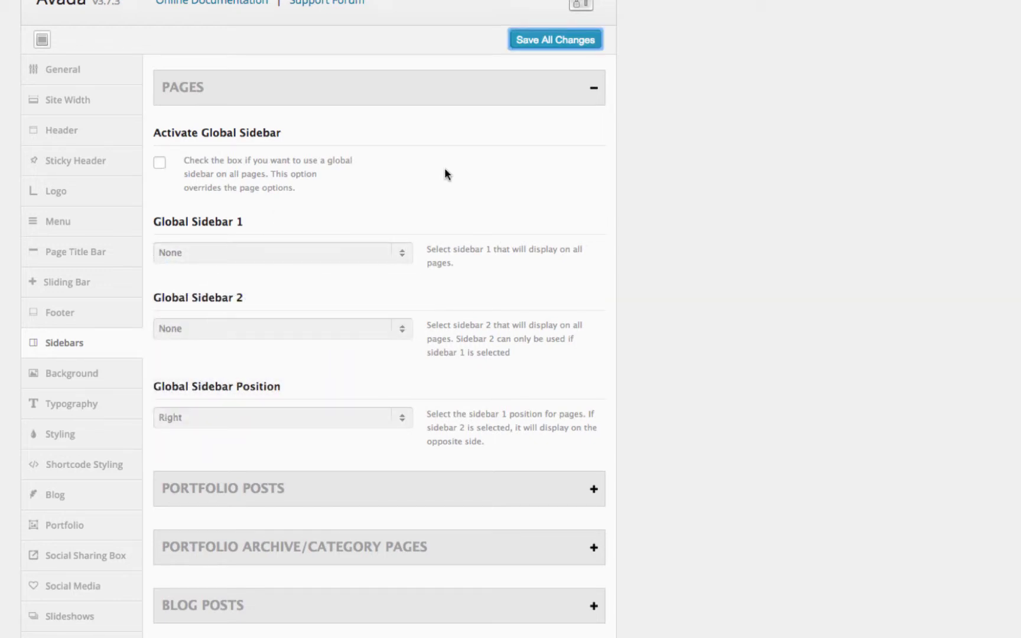